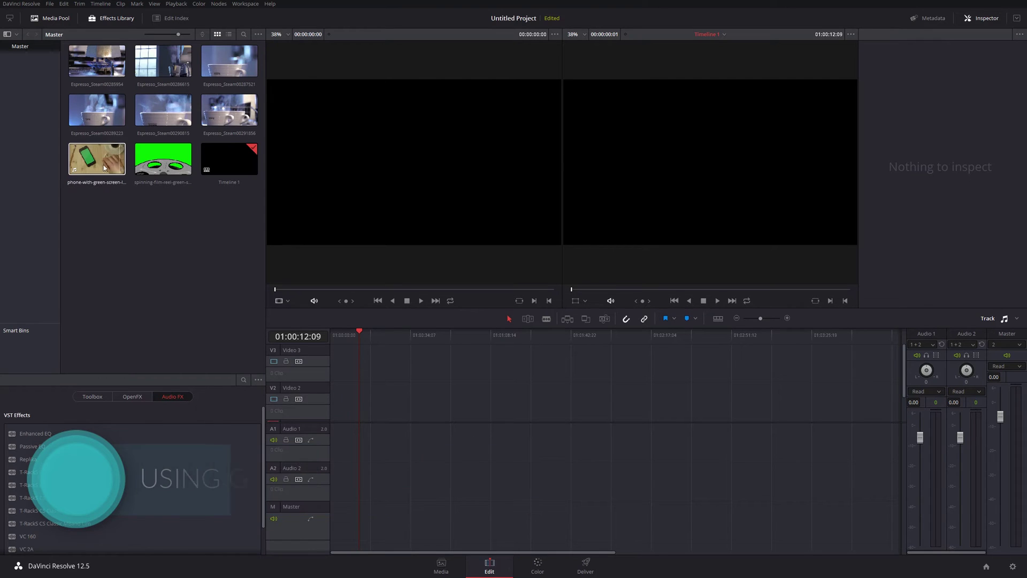
Preview the green-screen clips and place Espresso_Steam00289223 on track V2.
click(162, 158)
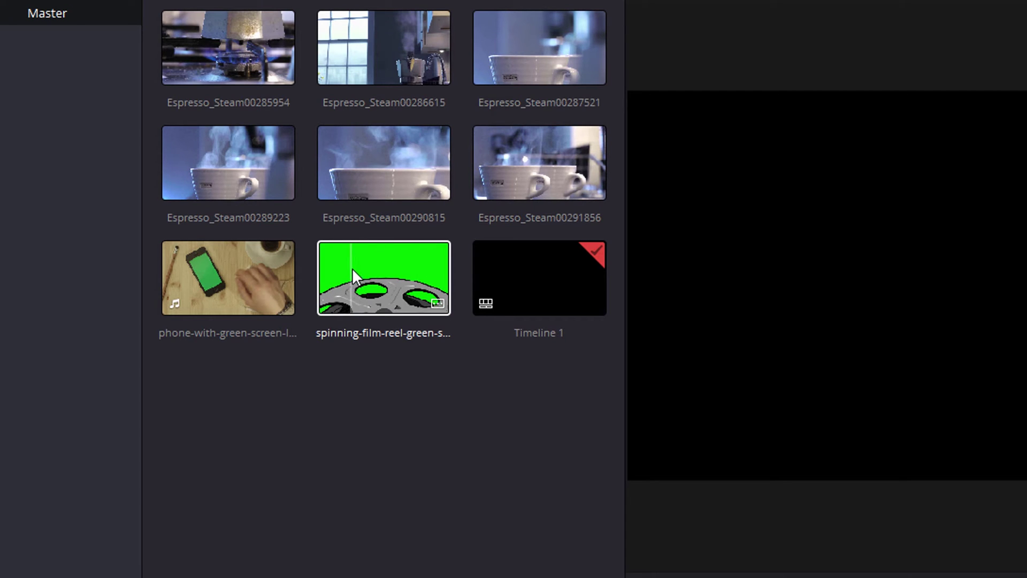
click(198, 262)
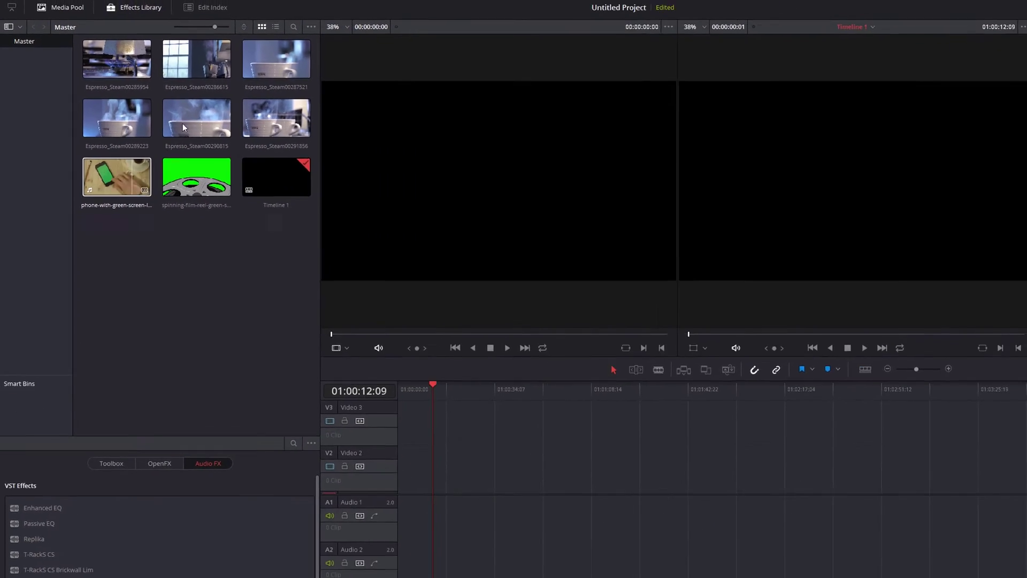
click(112, 117)
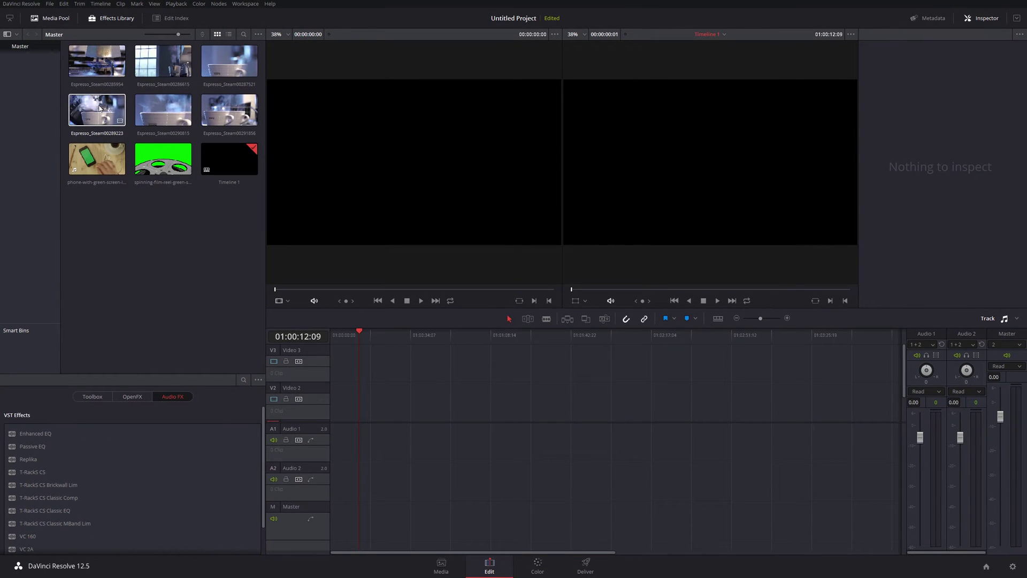
drag(96, 110, 336, 400)
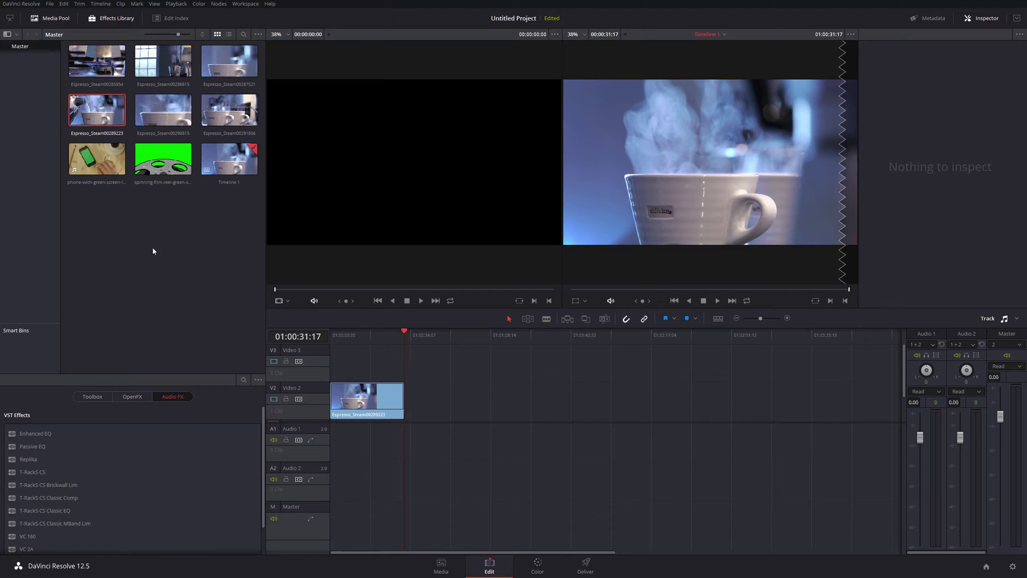
Place the phone green-screen clip on V3 at the timeline start and scrub its frames.
drag(92, 159, 329, 372)
drag(353, 334, 355, 337)
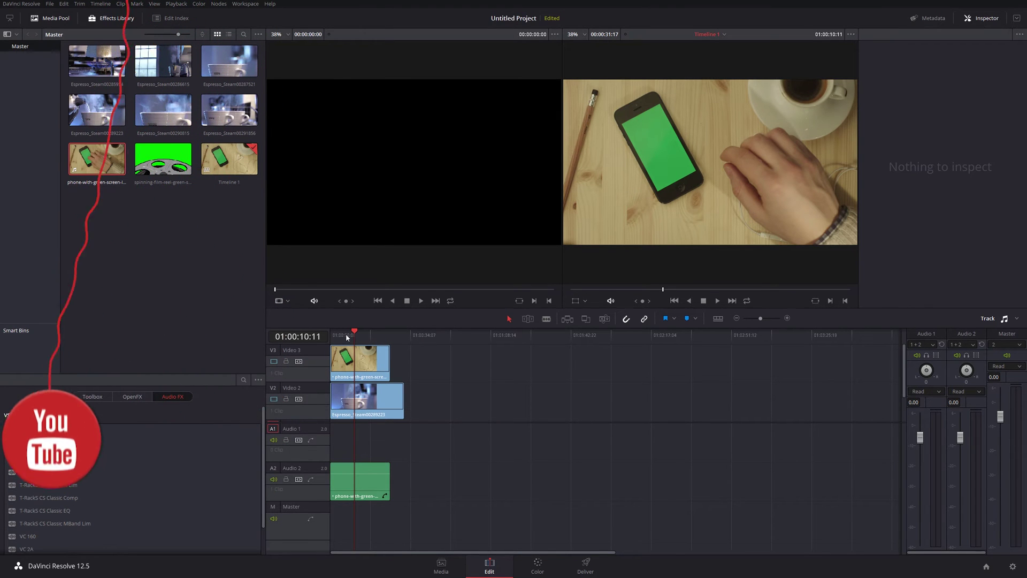
mouse_move(355, 334)
mouse_down()
mouse_move(373, 334)
mouse_move(358, 335)
mouse_up()
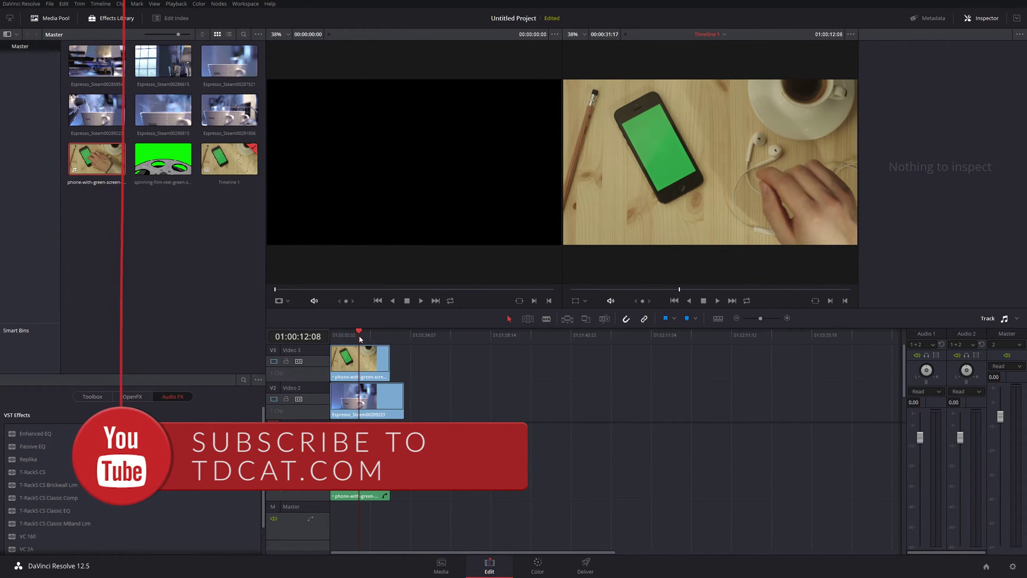
On the Color page, add a serial node after the phone clip's node 01.
click(537, 564)
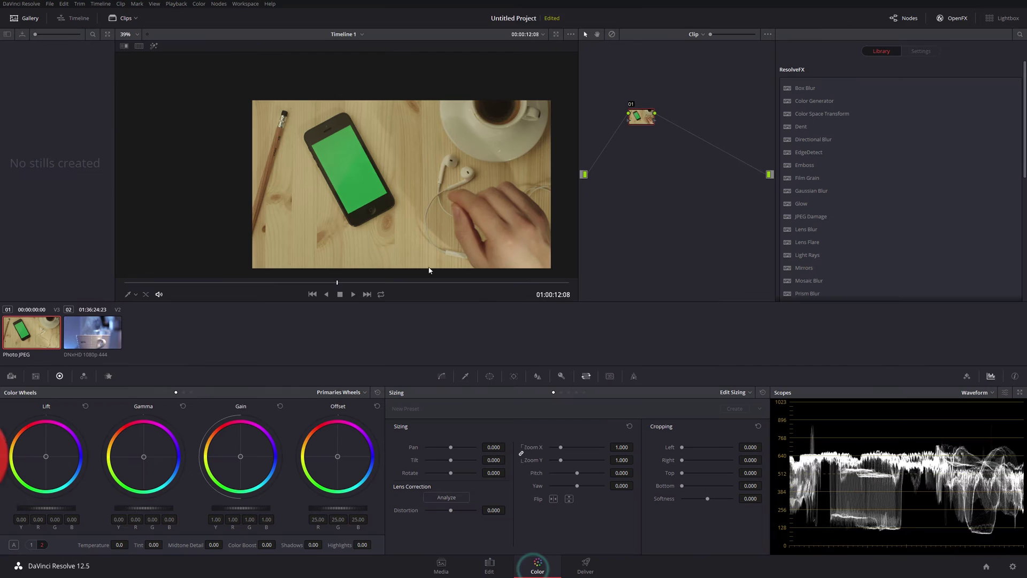
right_click(641, 118)
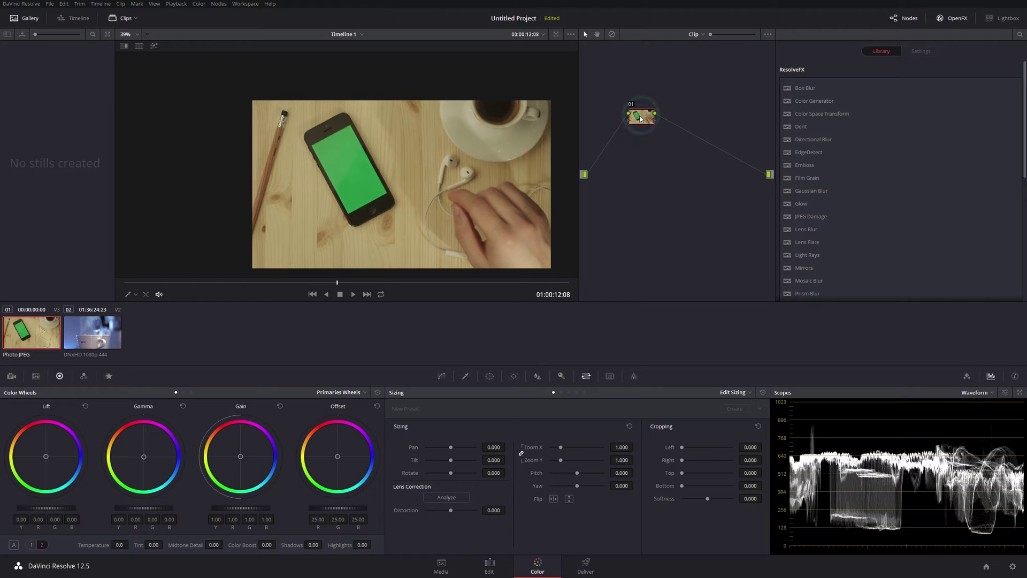
click(674, 141)
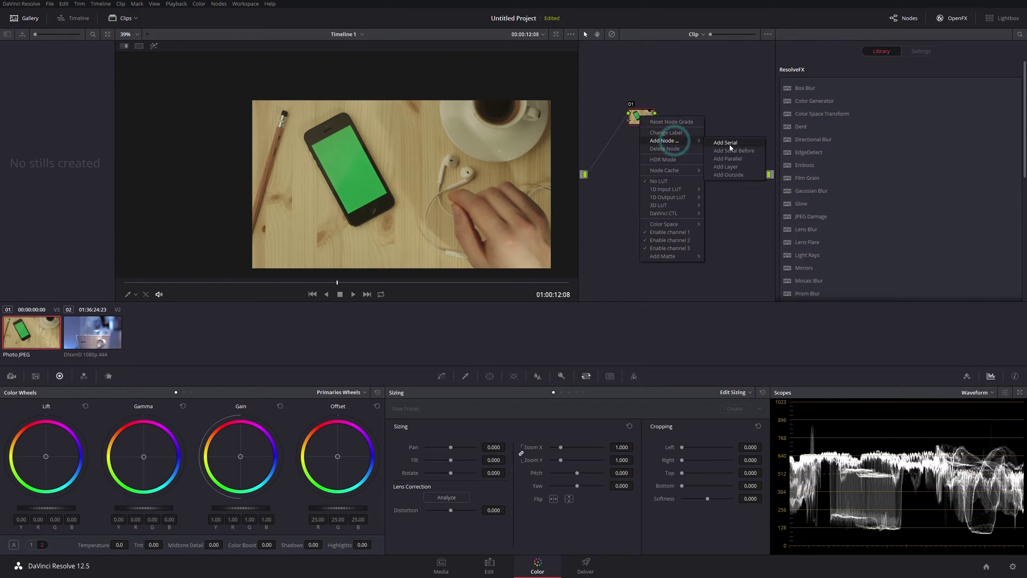
click(729, 144)
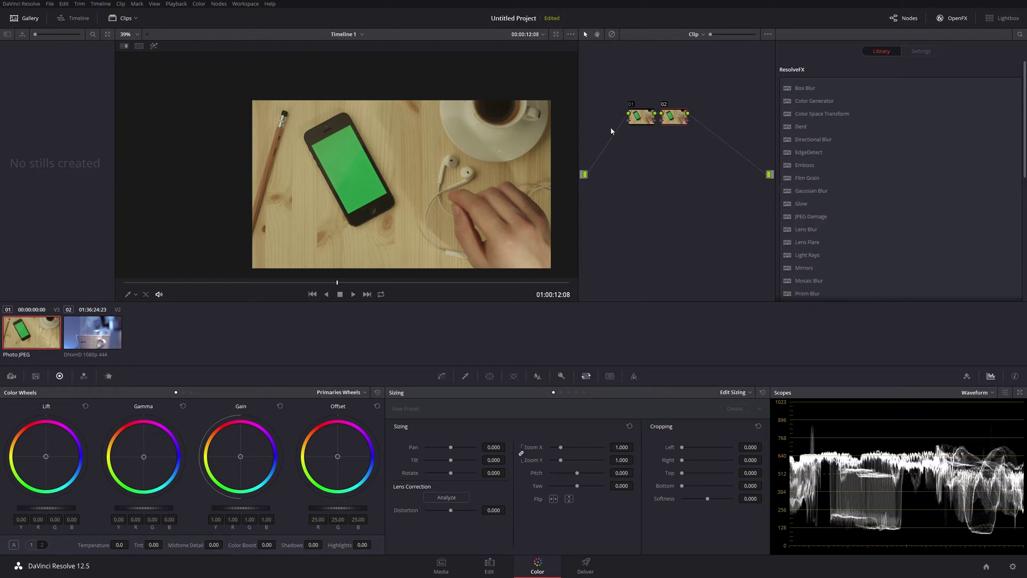
Grade node 01 with tint 39, contrast 1.094 and temperature -640.
click(639, 118)
drag(153, 544, 165, 544)
click(31, 545)
drag(212, 545, 213, 546)
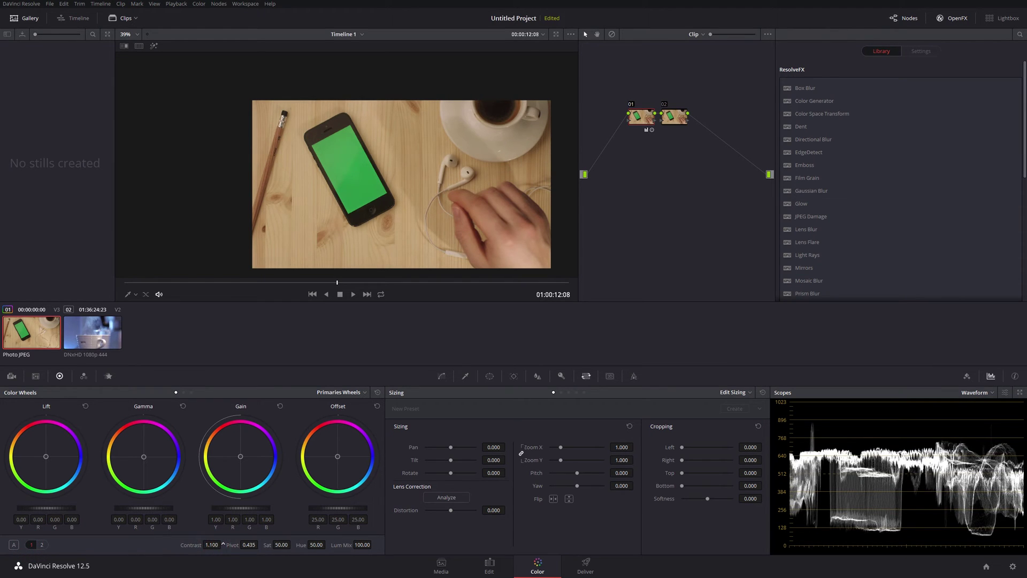
click(42, 545)
click(120, 545)
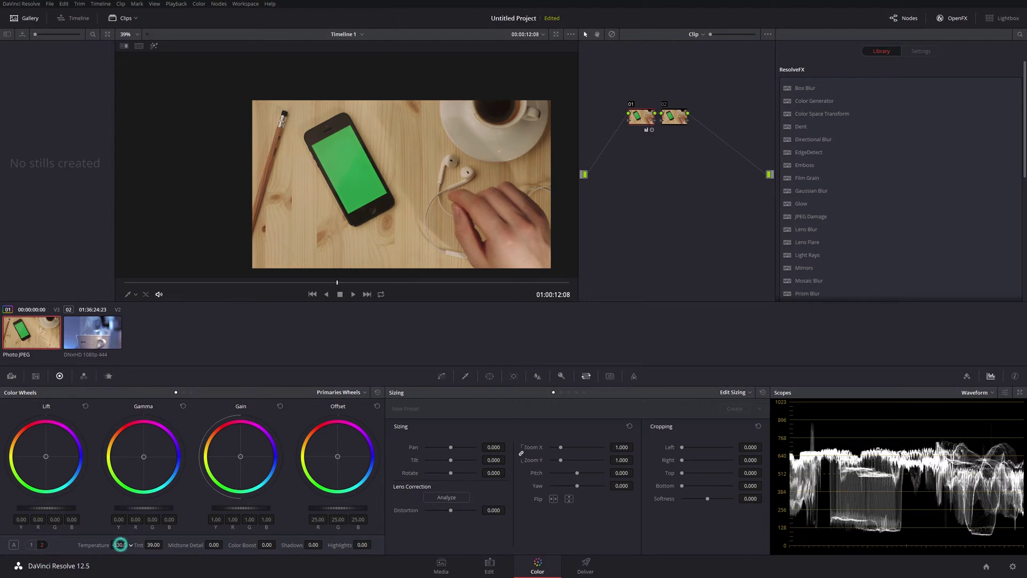
drag(120, 545, 117, 545)
Lower node 01's Lift to -0.01 and bypass the node to compare before and after.
drag(44, 510, 44, 511)
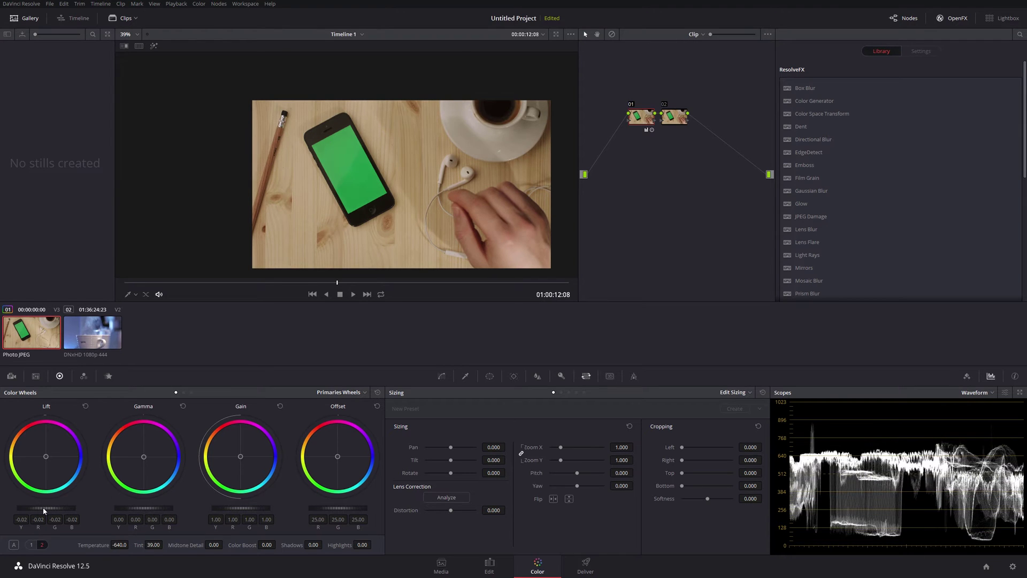
click(630, 105)
click(630, 104)
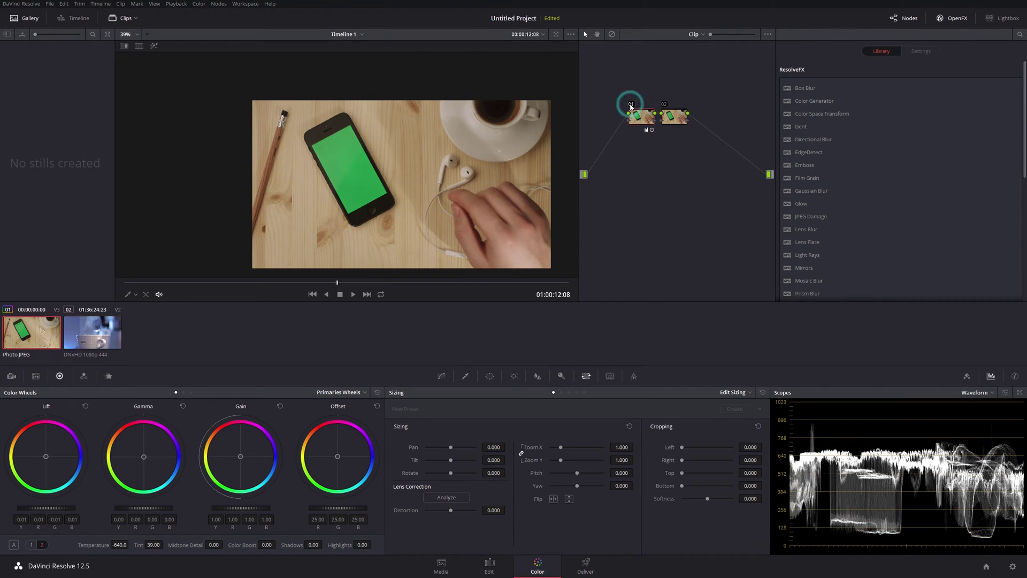
Compare node 01 off and on, then zoom the viewer onto the phone's green screen.
click(631, 105)
scroll(474, 191, up, 8)
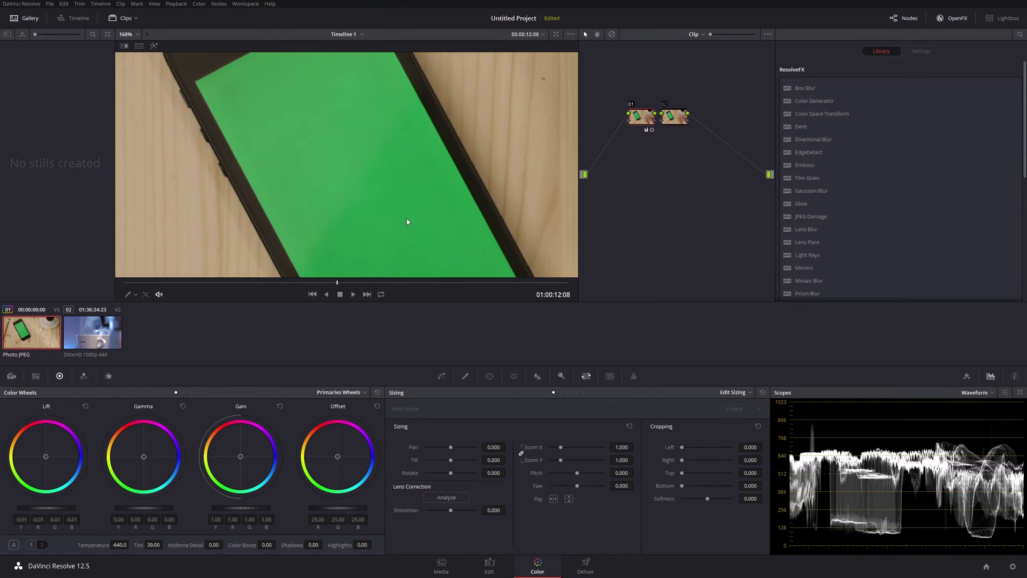
scroll(341, 182, down, 3)
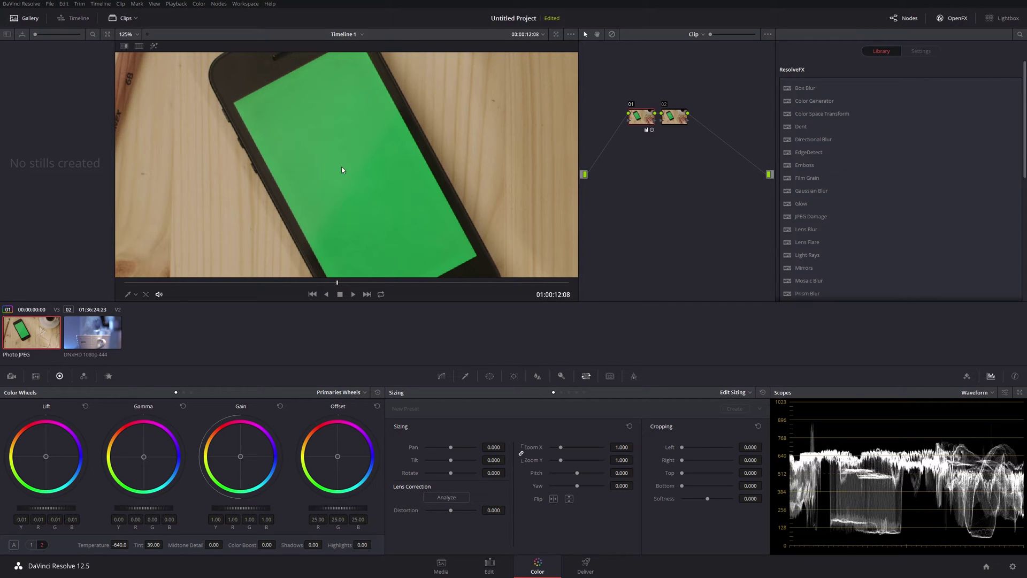
scroll(367, 194, down, 1)
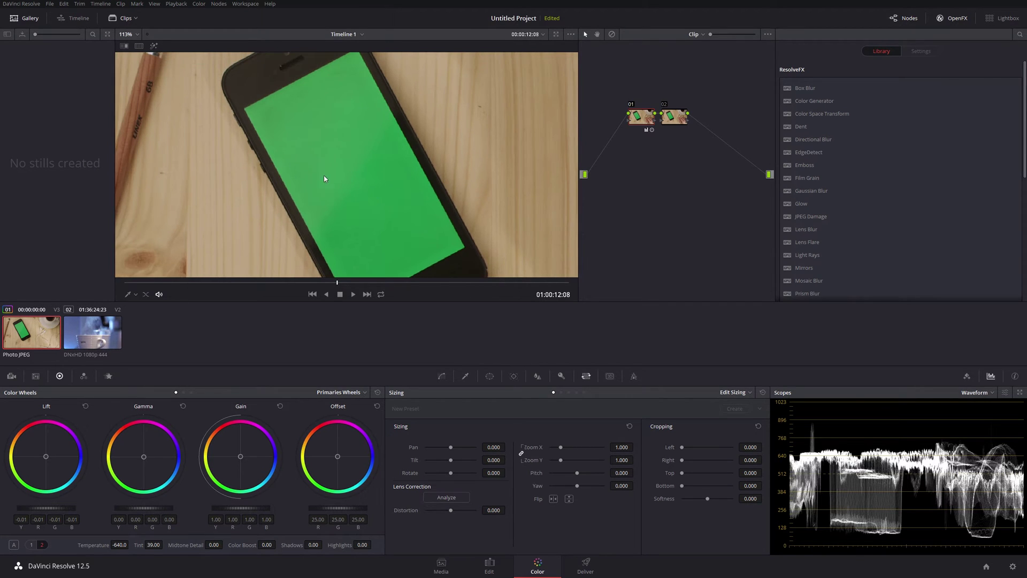
scroll(350, 184, up, 3)
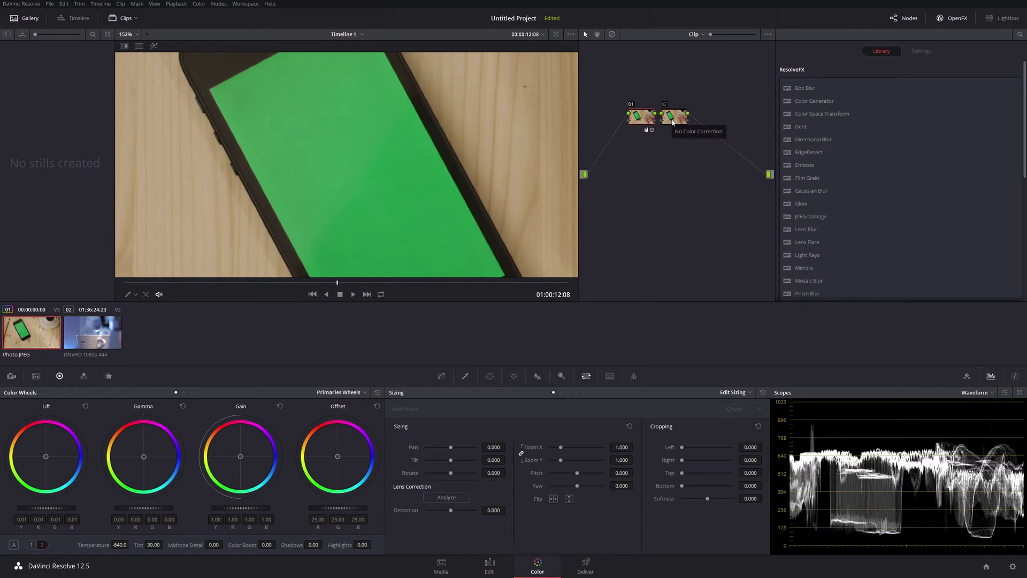
On node 02, sample the phone's green screen with the Qualifier picker, centring hue at 69.0.
click(673, 122)
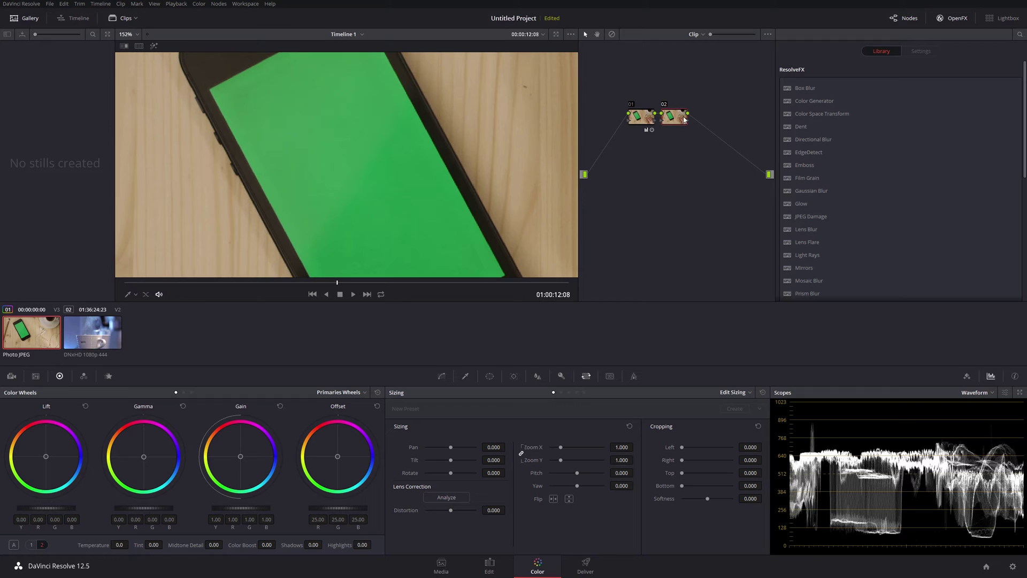
click(465, 377)
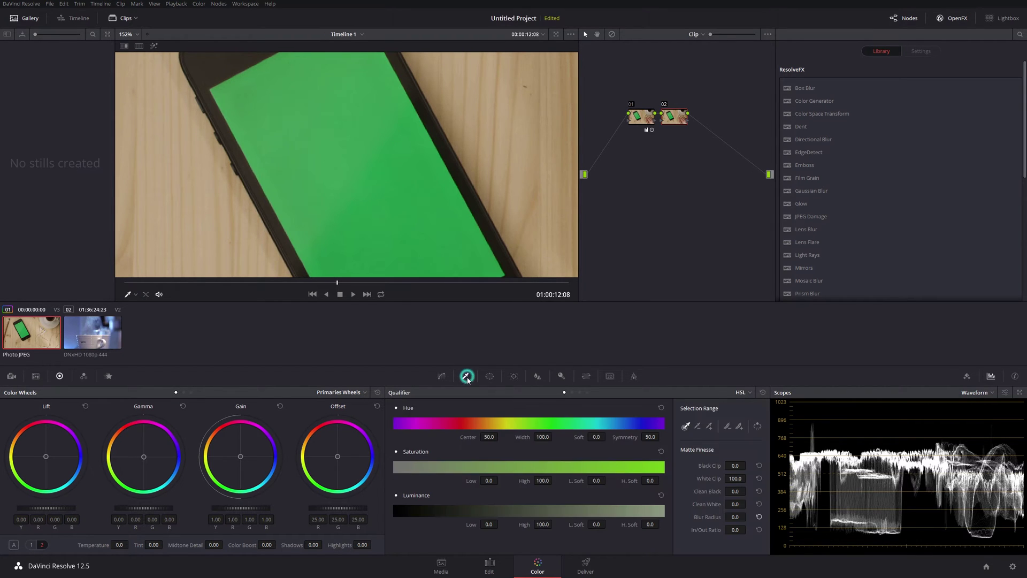
click(136, 294)
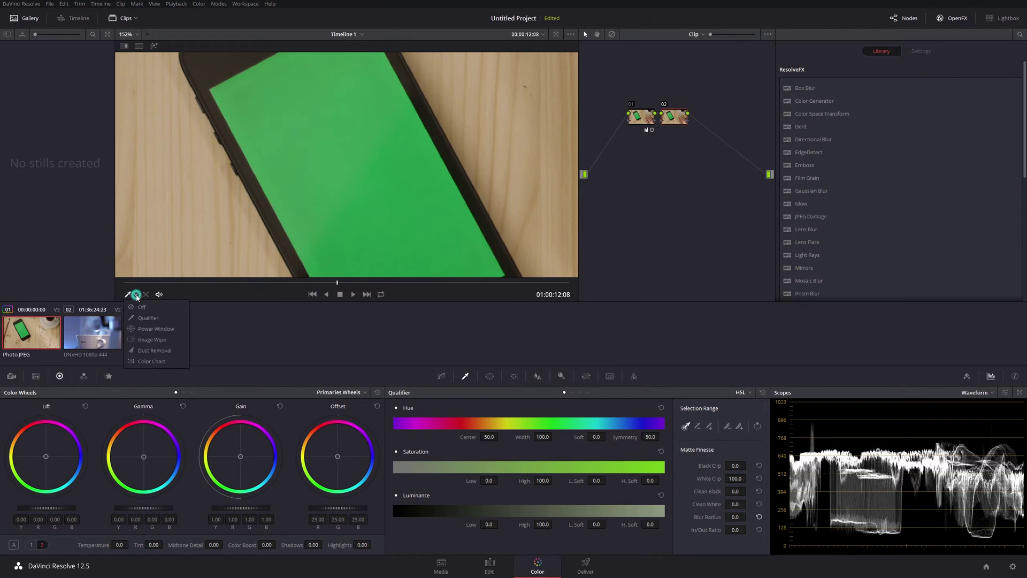
click(152, 323)
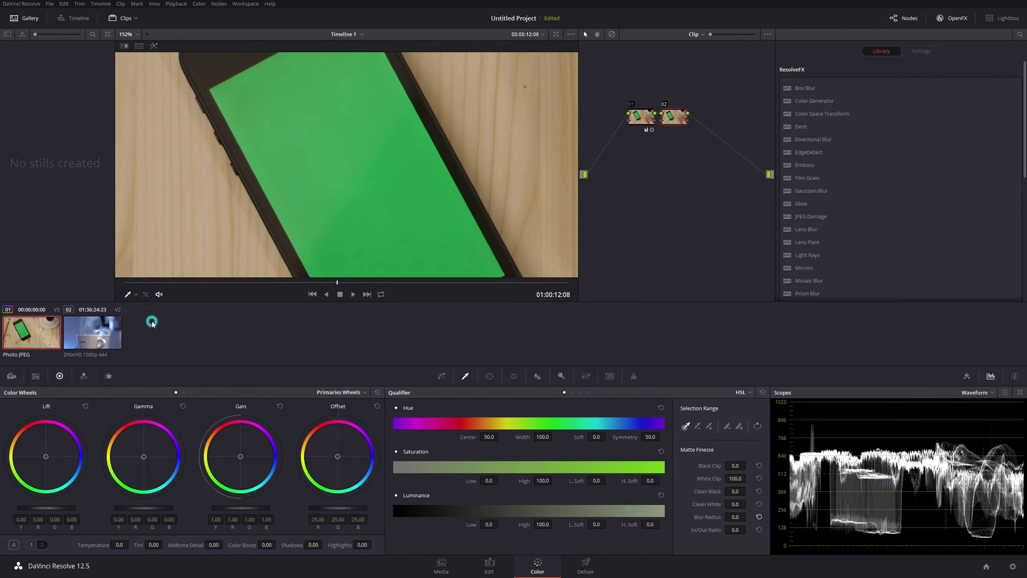
click(381, 214)
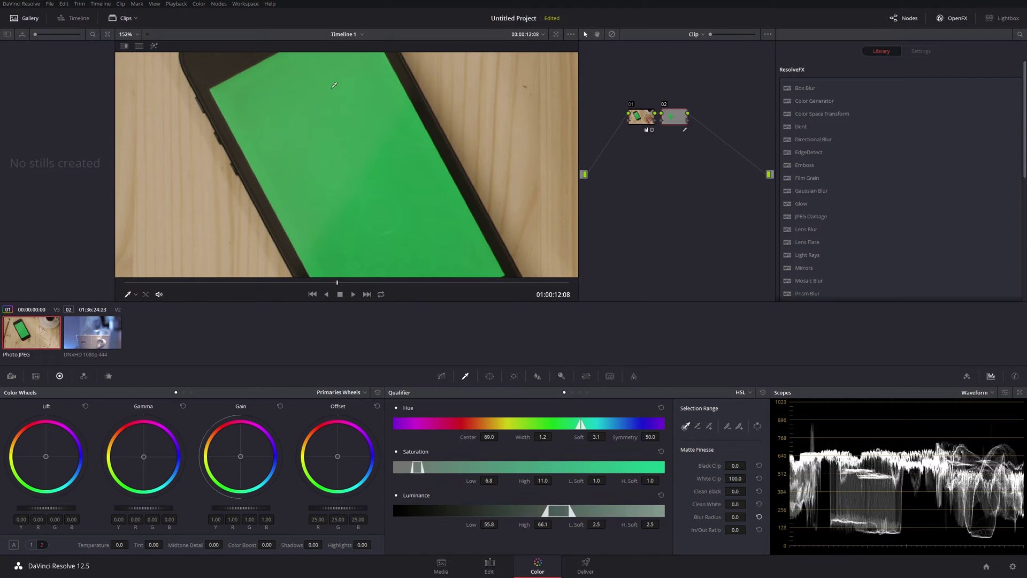
Turn on the key highlight and zoom and pan toward the matte's edge.
click(154, 46)
scroll(351, 136, down, 1)
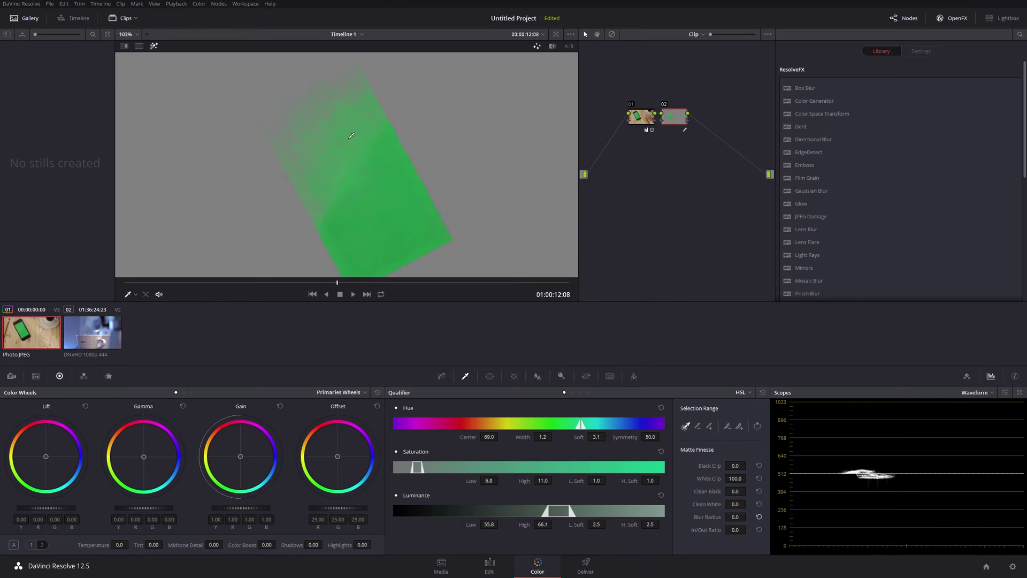
scroll(361, 178, up, 3)
drag(409, 227, 328, 150)
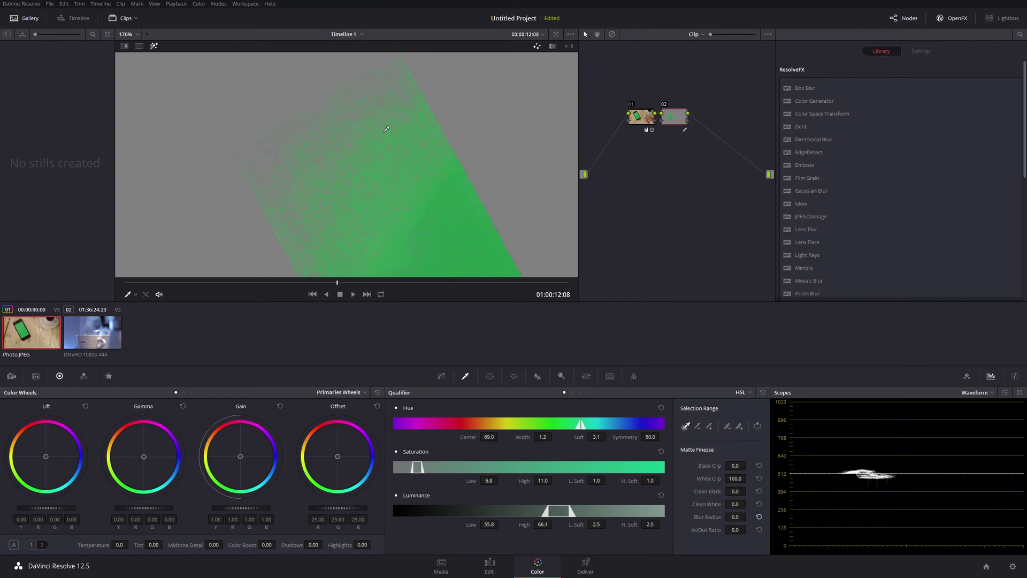
Add uncovered green patches around the phone screen to the qualifier selection.
click(711, 427)
scroll(348, 203, up, 5)
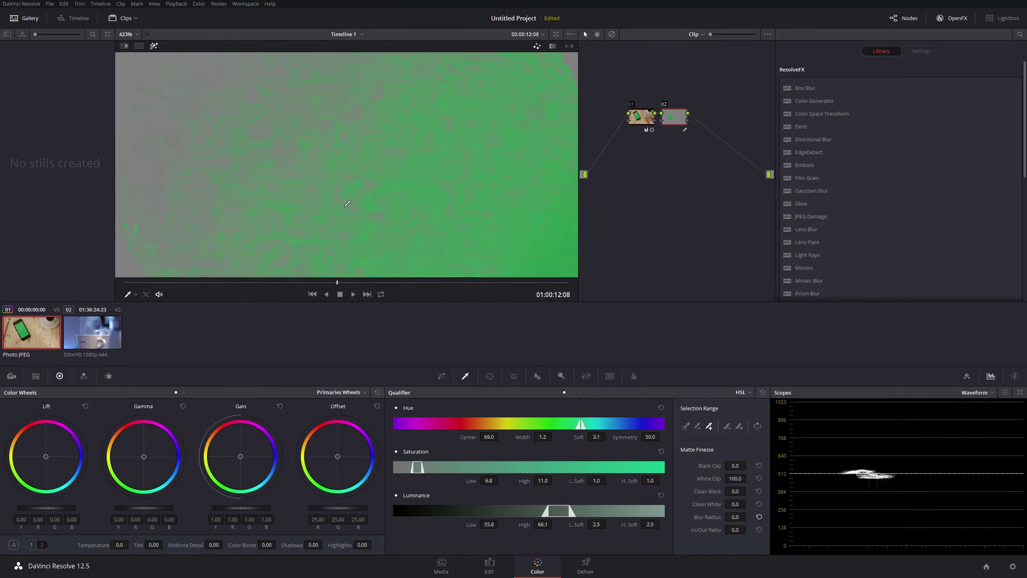
scroll(347, 203, up, 2)
click(383, 191)
scroll(380, 193, down, 4)
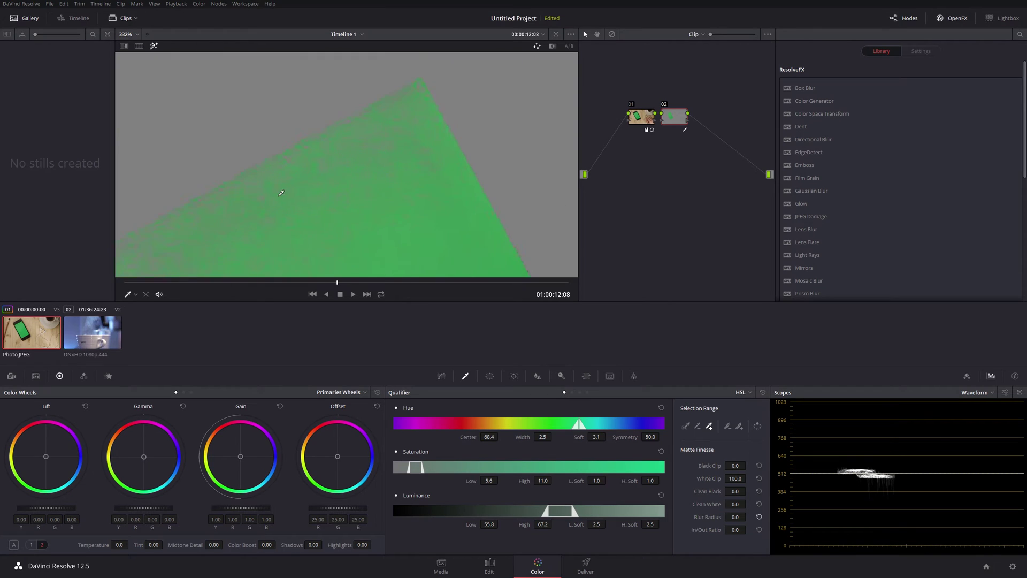
scroll(281, 192, up, 6)
click(345, 183)
click(288, 231)
click(314, 161)
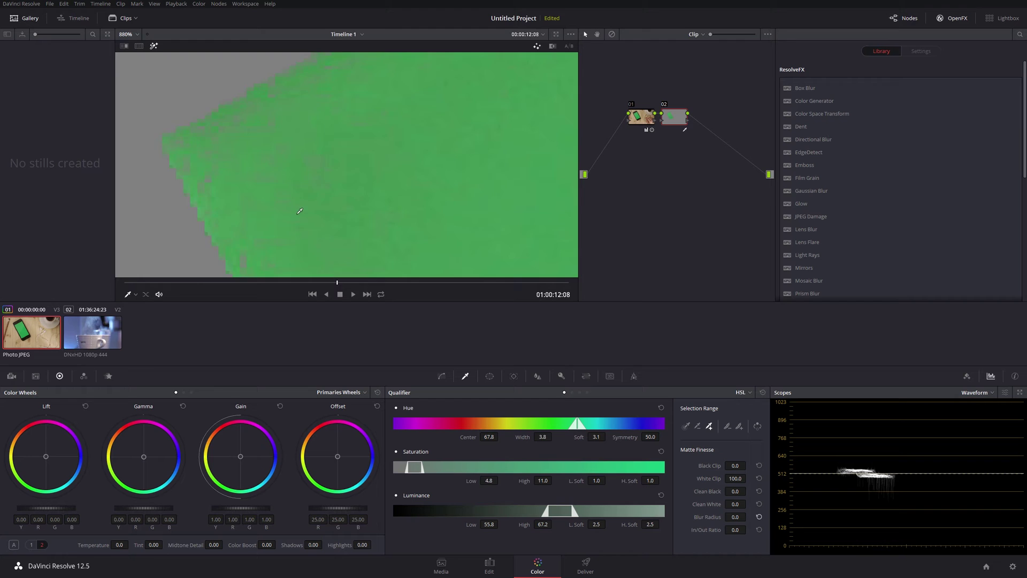
drag(300, 212, 275, 130)
click(220, 179)
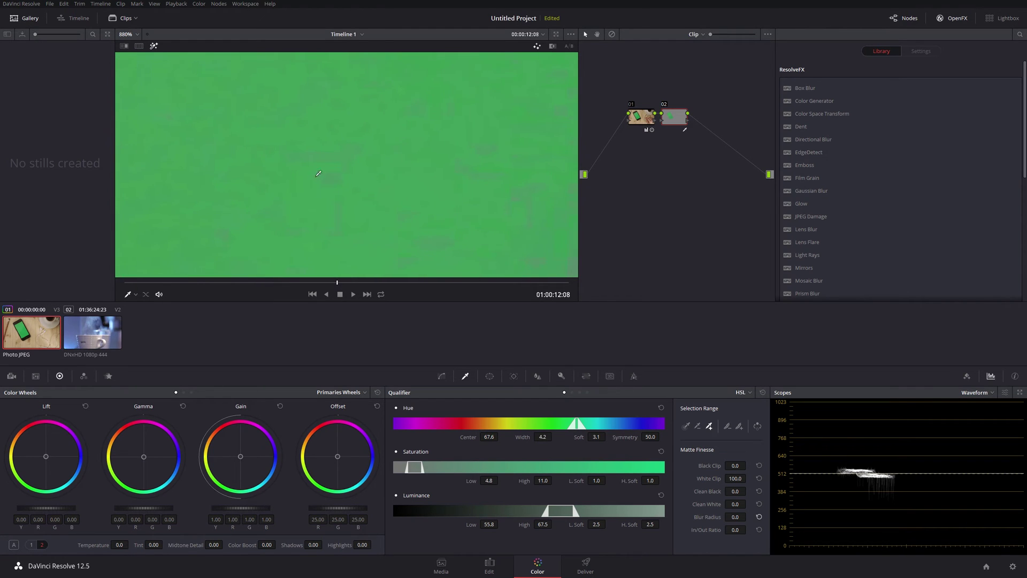
Sample remaining screen greens, reaching hue 67.6 width 20.7, luminance 55.8–67.5, saturation 4.8–11.0.
click(338, 176)
click(433, 246)
scroll(405, 217, down, 2)
scroll(396, 216, down, 6)
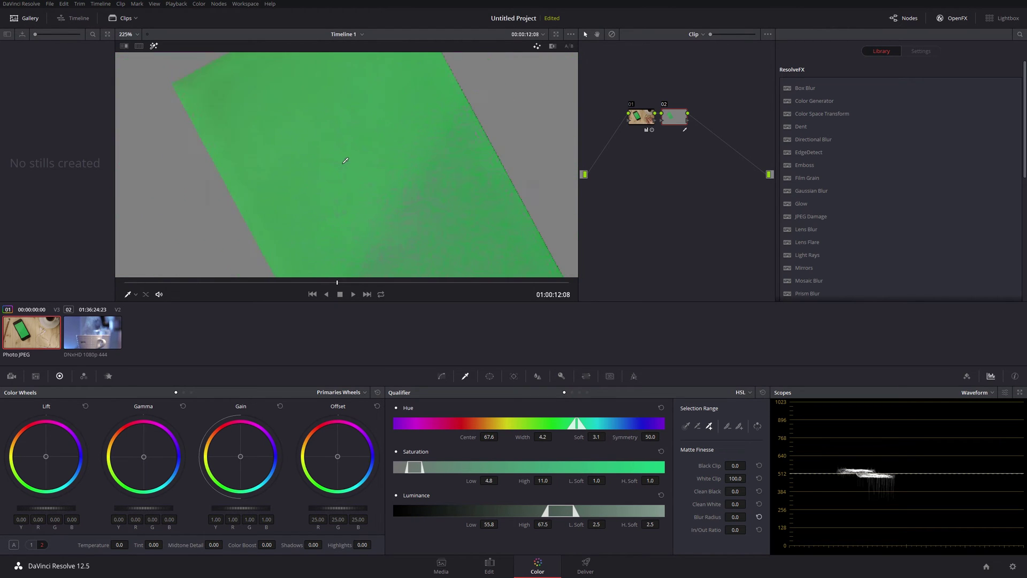
scroll(461, 236, up, 5)
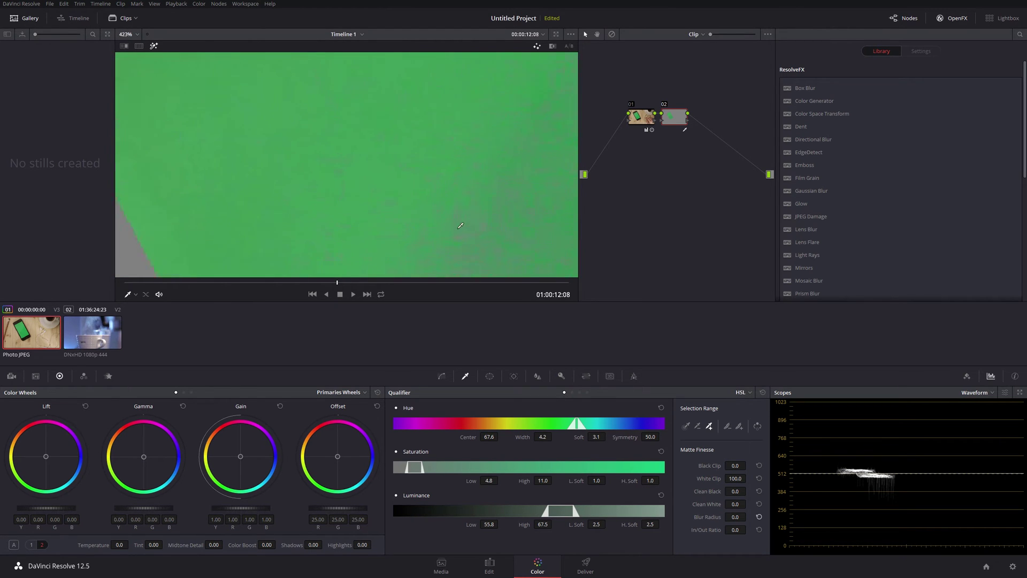
scroll(326, 203, down, 5)
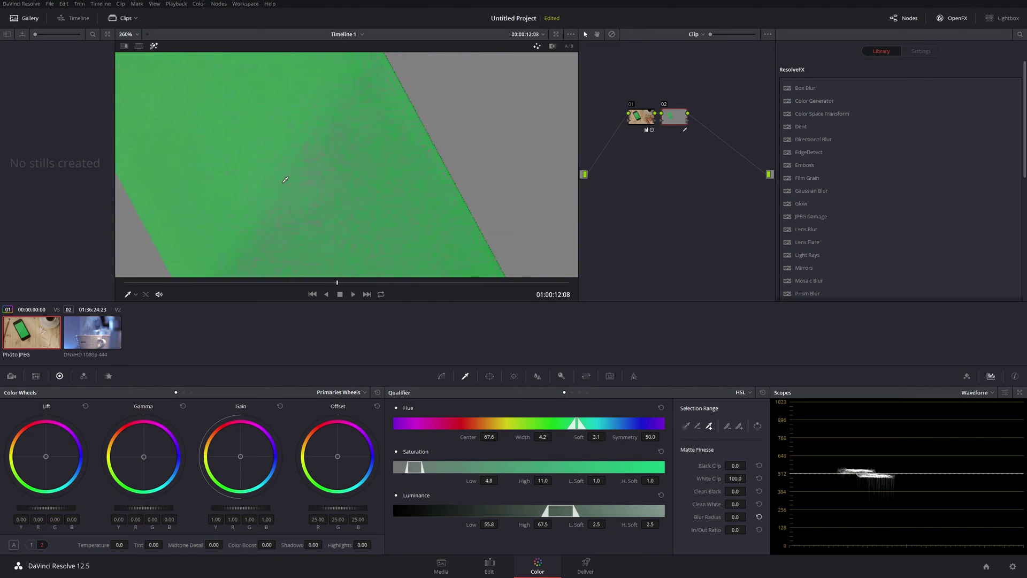
scroll(289, 187, down, 1)
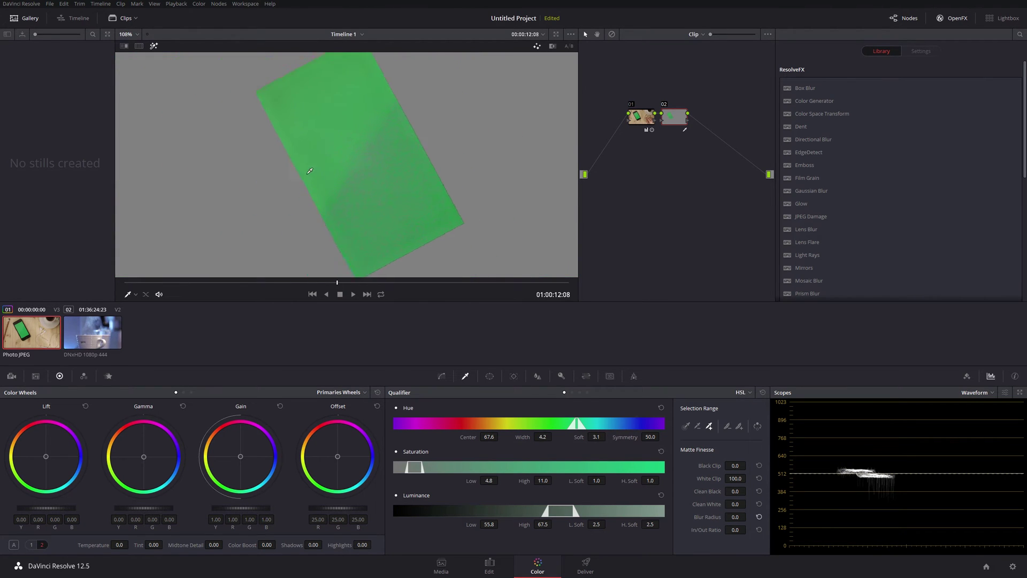
scroll(340, 216, up, 2)
scroll(341, 216, up, 1)
Set the qualifier's hue width to 22.3, centre to 65.5, and saturation Low to 3.6.
drag(541, 437, 554, 436)
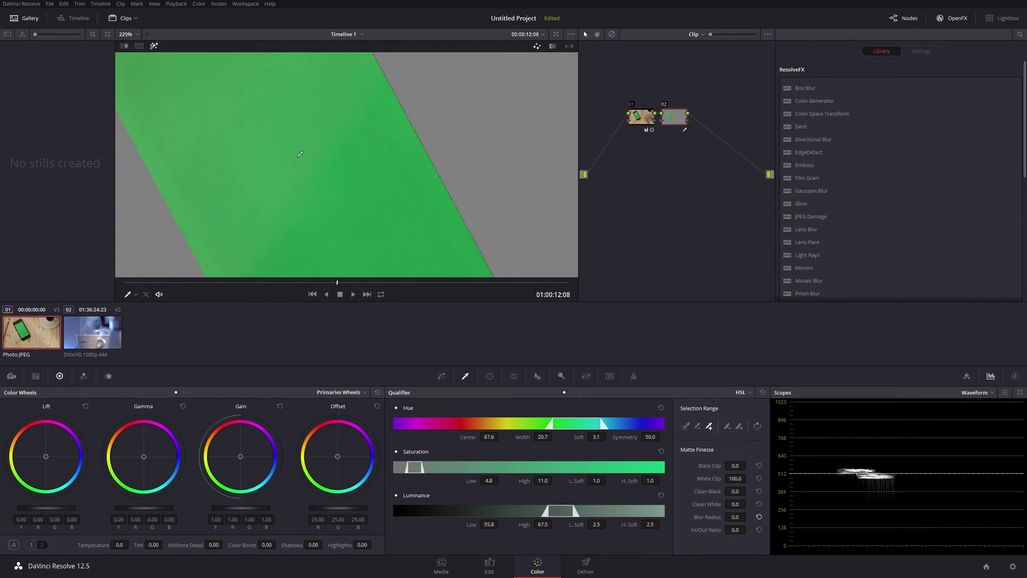
scroll(300, 155, down, 5)
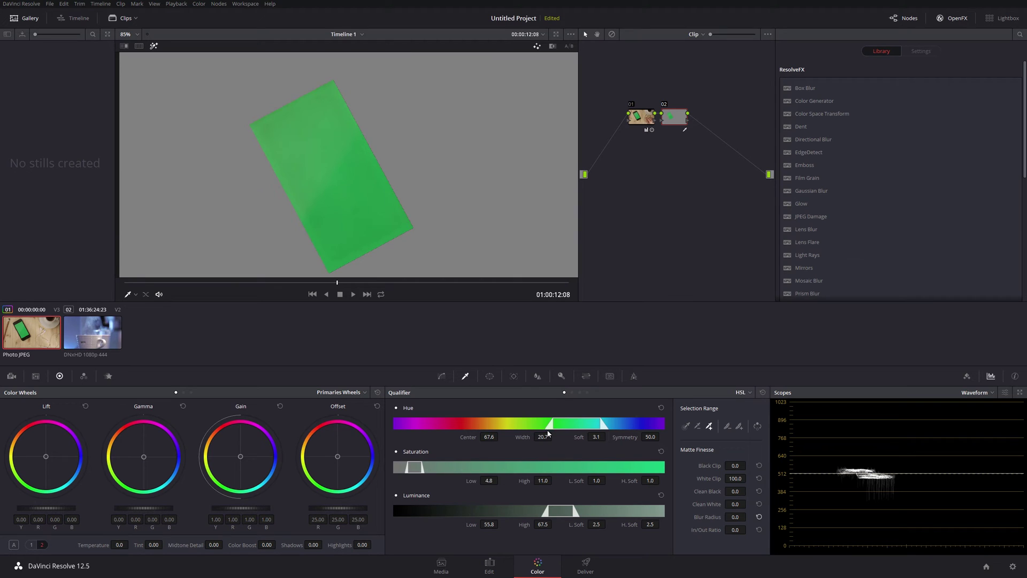
drag(544, 436, 554, 436)
drag(489, 437, 501, 436)
scroll(250, 245, up, 8)
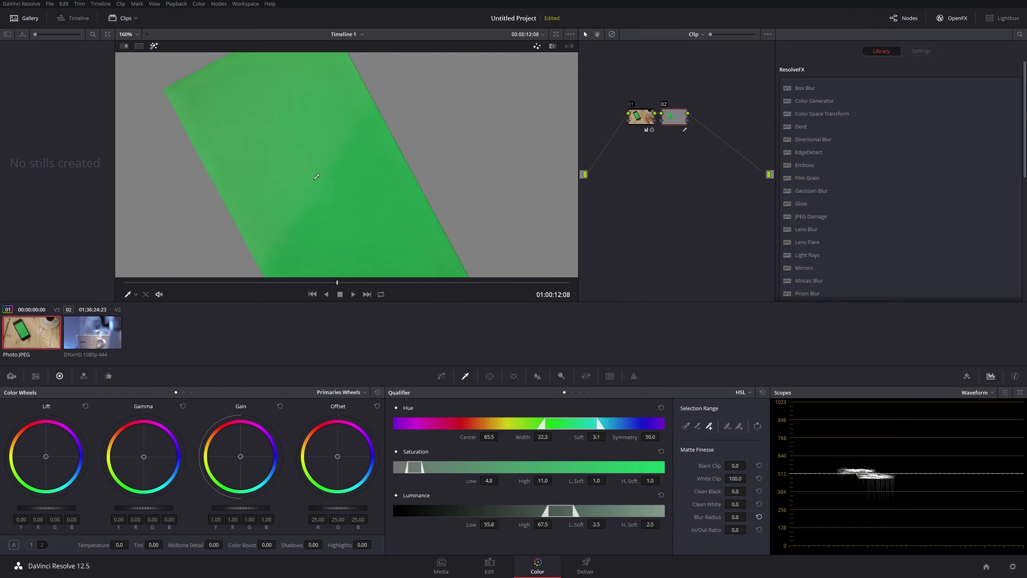
drag(257, 128, 339, 155)
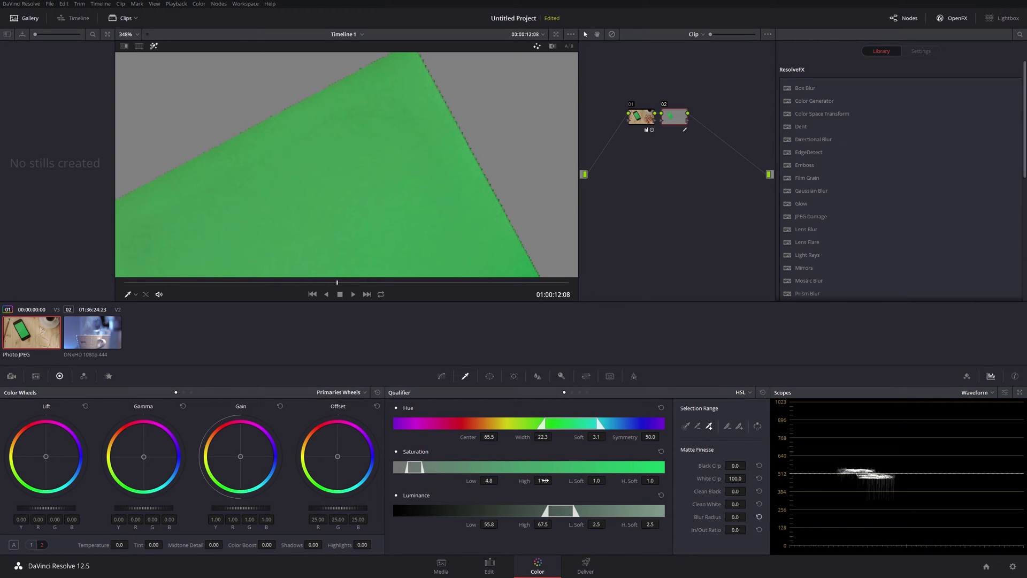
drag(489, 480, 457, 480)
In Matte Finesse, set Blur Radius to 17.3 and In/Out Ratio to -57.0.
scroll(484, 135, up, 5)
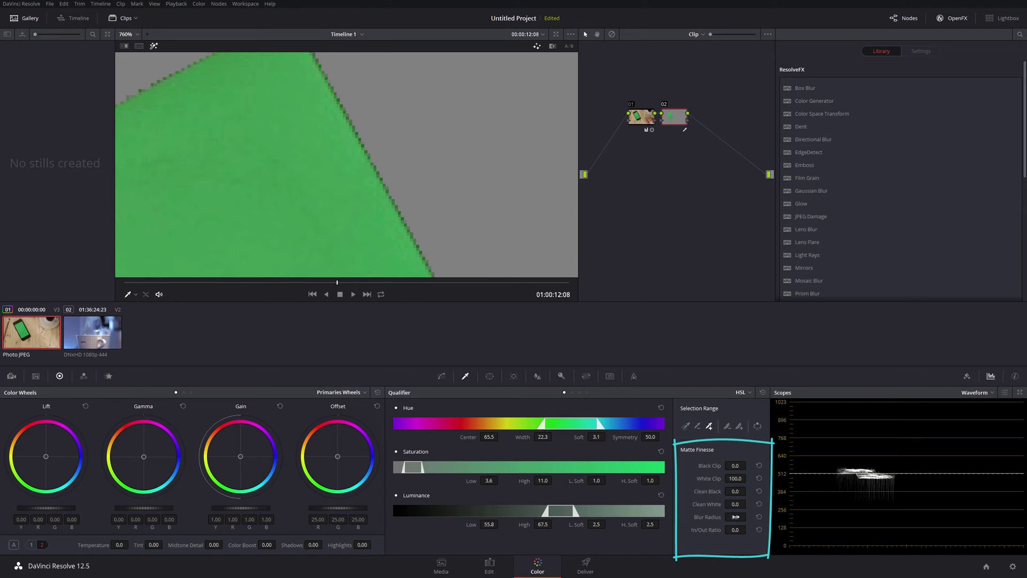
mouse_move(736, 516)
mouse_down()
mouse_move(748, 517)
mouse_move(748, 530)
mouse_up()
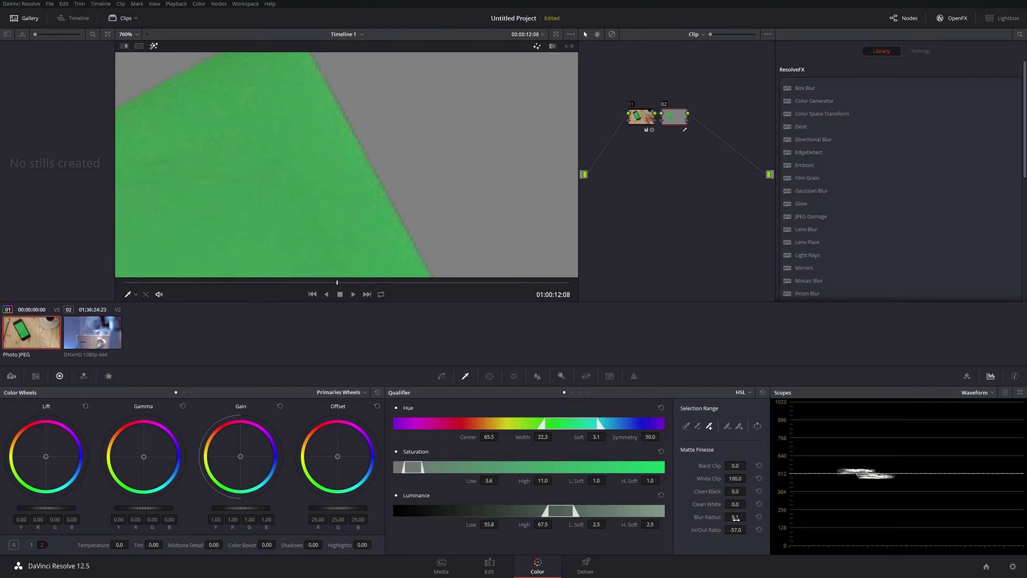
drag(736, 518, 748, 517)
scroll(312, 219, down, 5)
scroll(346, 241, down, 1)
drag(351, 234, 359, 137)
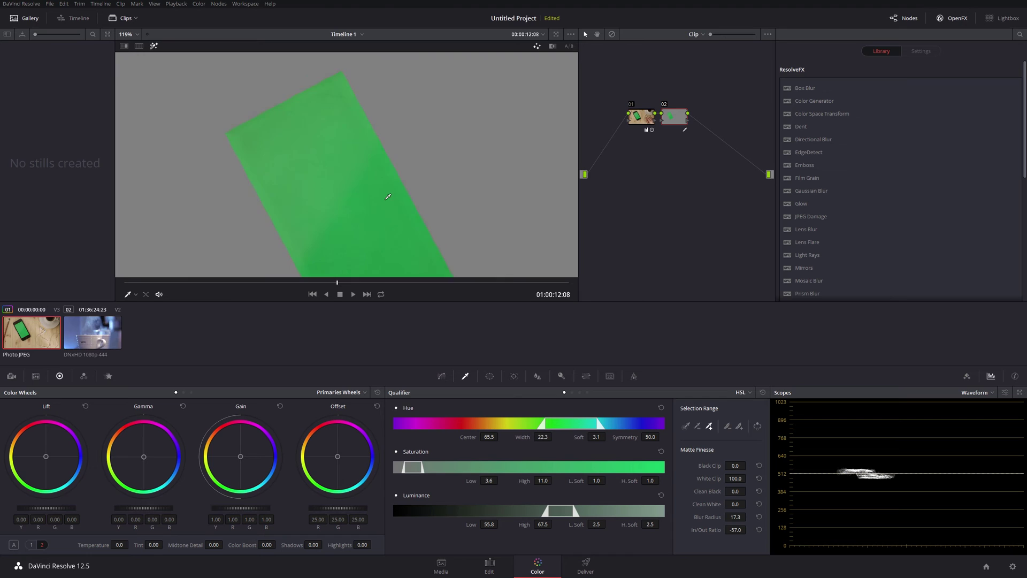
scroll(389, 197, down, 2)
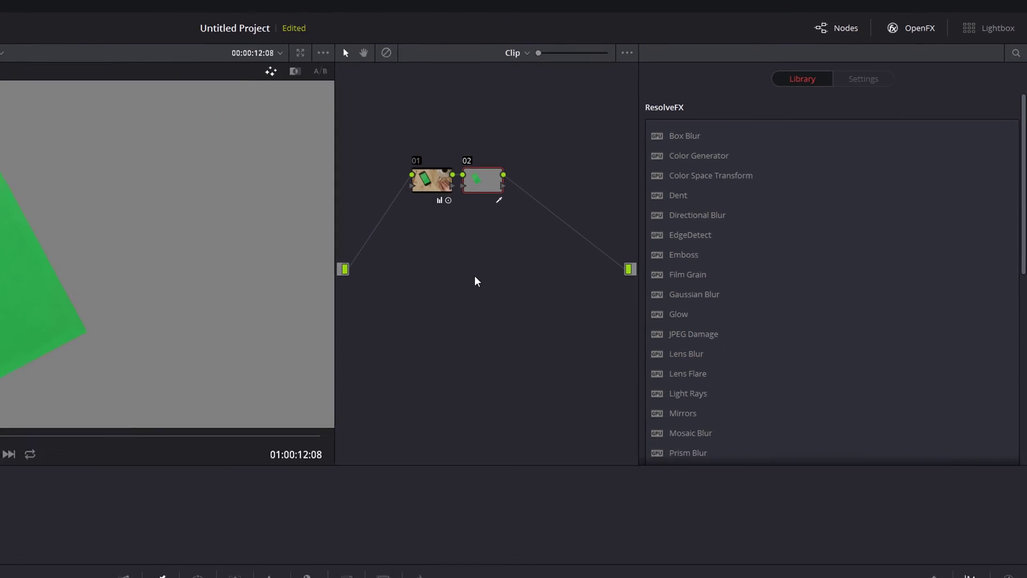
Add an Alpha Output to the node graph and wire node 02's key output into it.
right_click(441, 273)
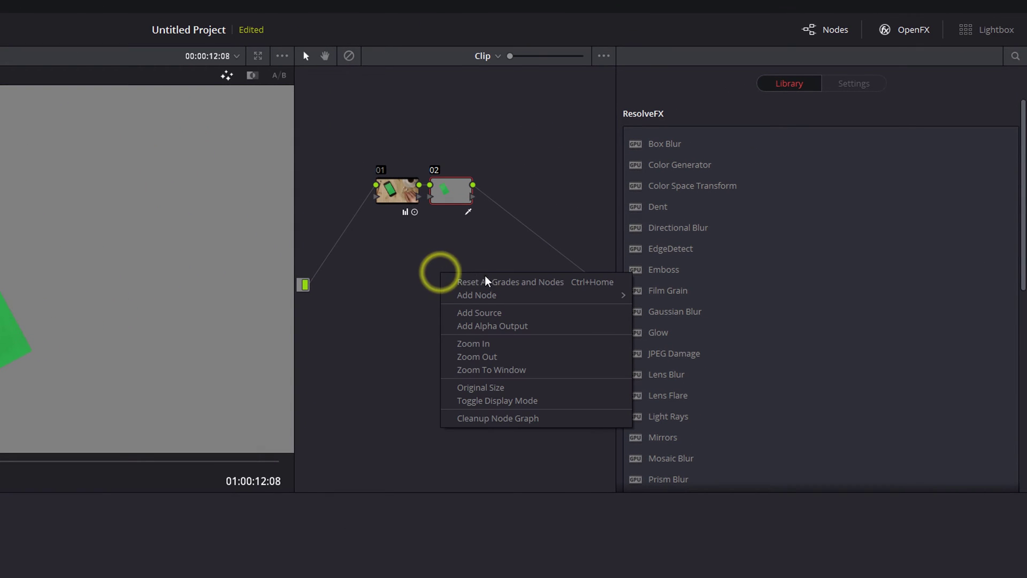
click(494, 325)
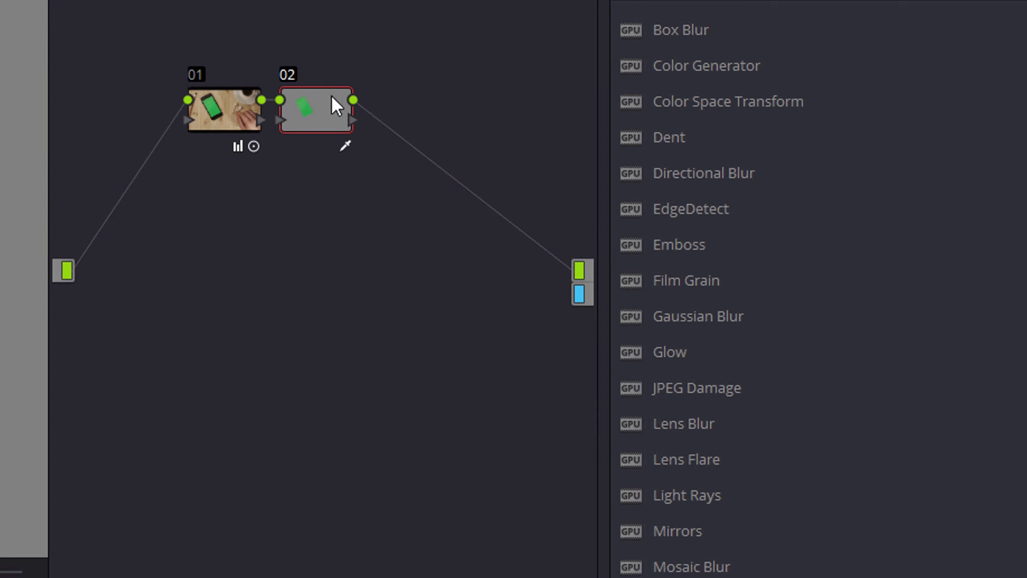
drag(357, 121, 575, 298)
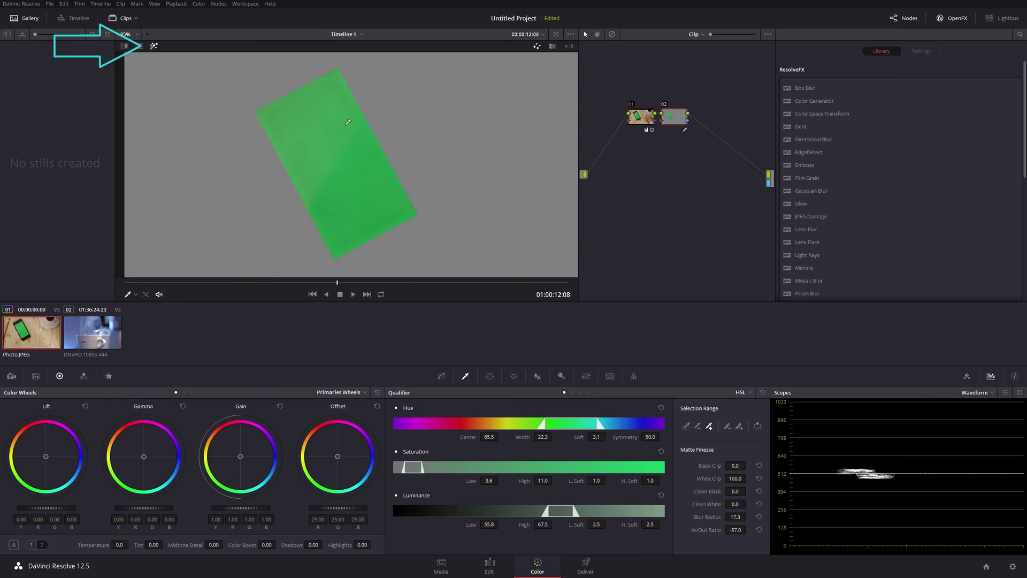
Turn off Highlight, invert the key so espresso fills the phone, and select clip 02.
click(153, 47)
scroll(346, 147, down, 3)
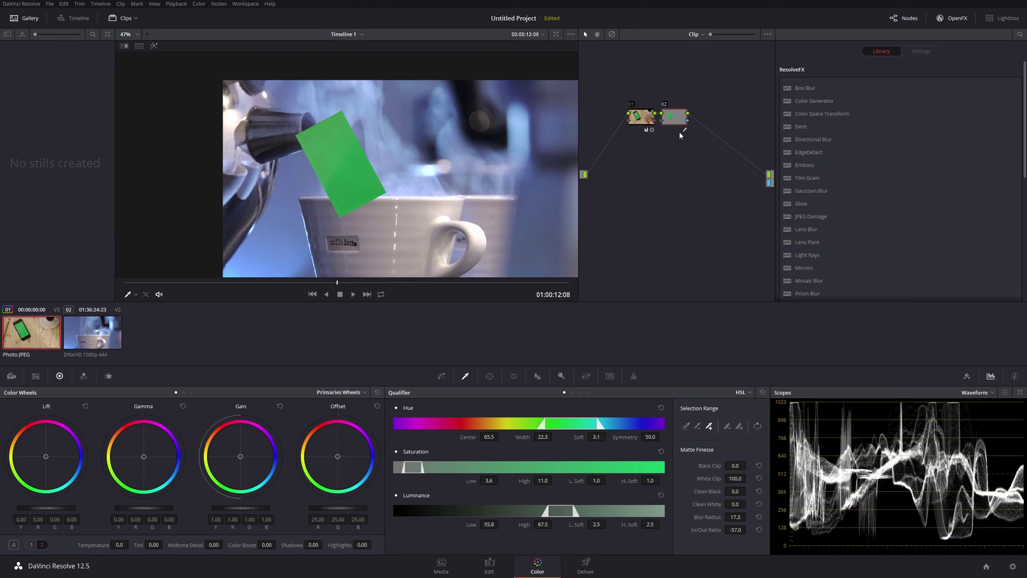
click(758, 427)
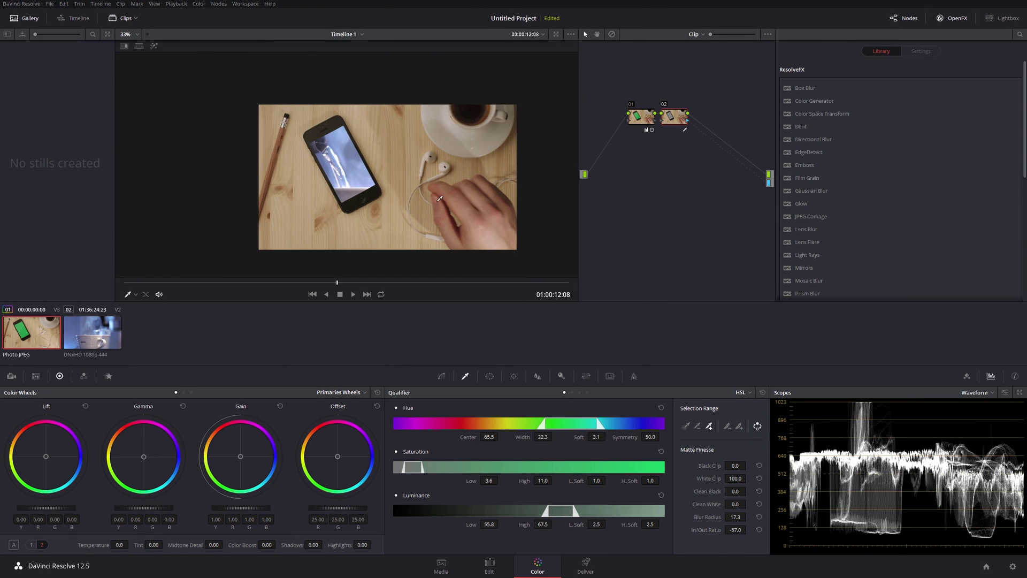
scroll(443, 198, up, 5)
scroll(444, 208, down, 3)
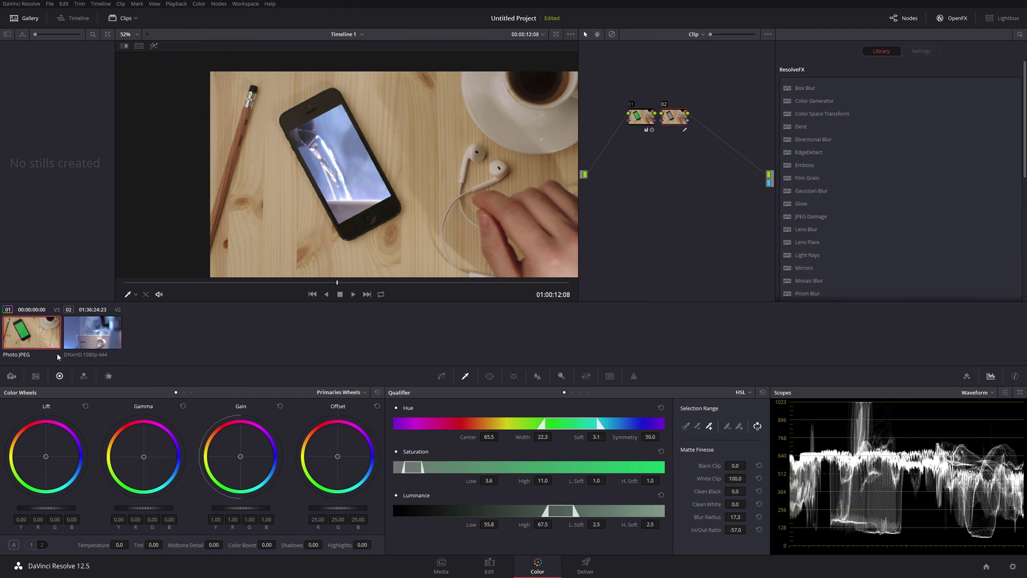
click(88, 333)
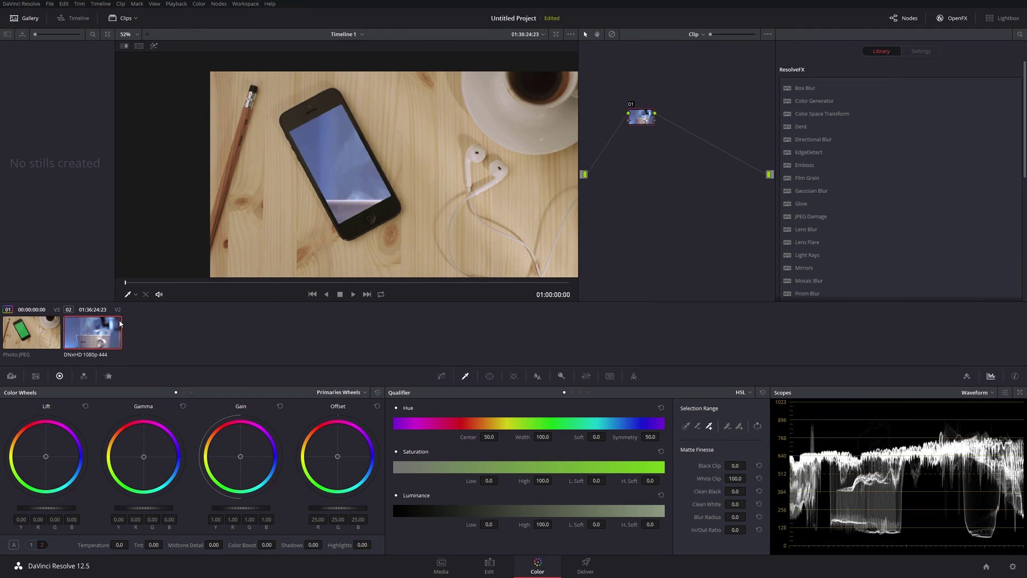
In Edit Sizing, set the steam clip to zoom 0.514 and rotation 28.1 to fill the phone screen.
click(588, 376)
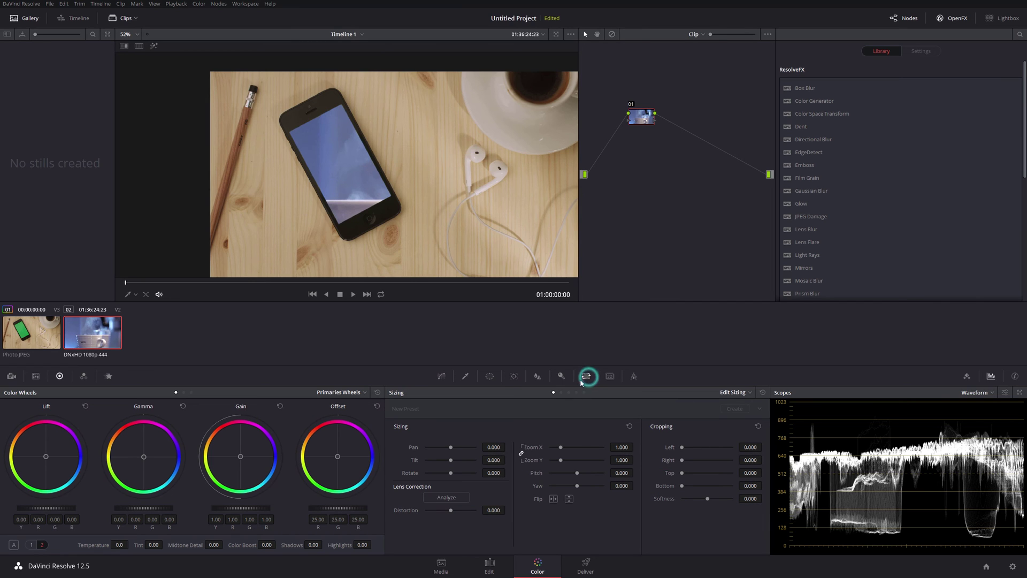
click(740, 402)
click(741, 405)
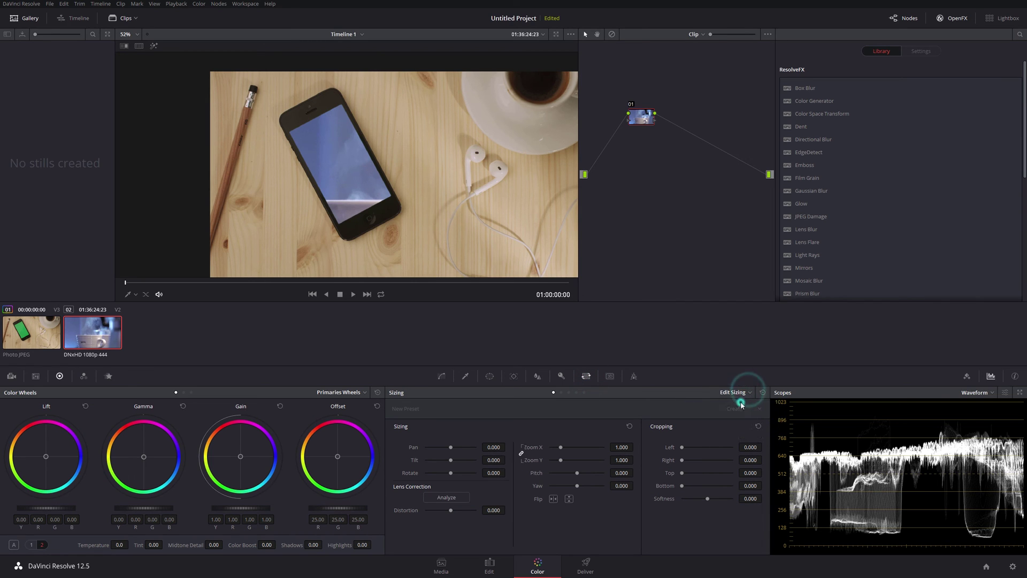
drag(622, 447, 635, 447)
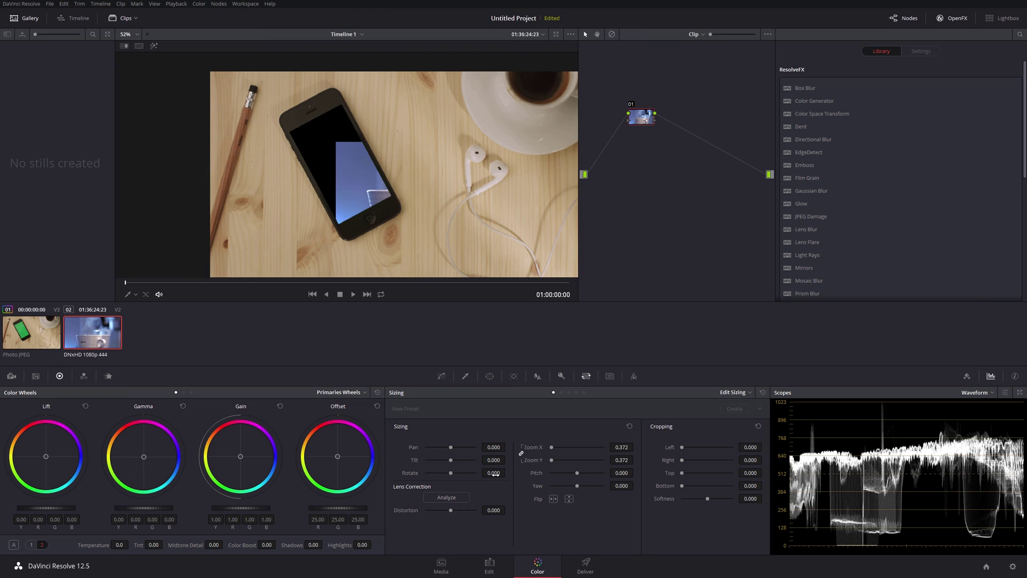
mouse_move(495, 473)
mouse_down()
mouse_move(507, 473)
mouse_move(497, 444)
mouse_move(507, 447)
mouse_move(492, 459)
mouse_up()
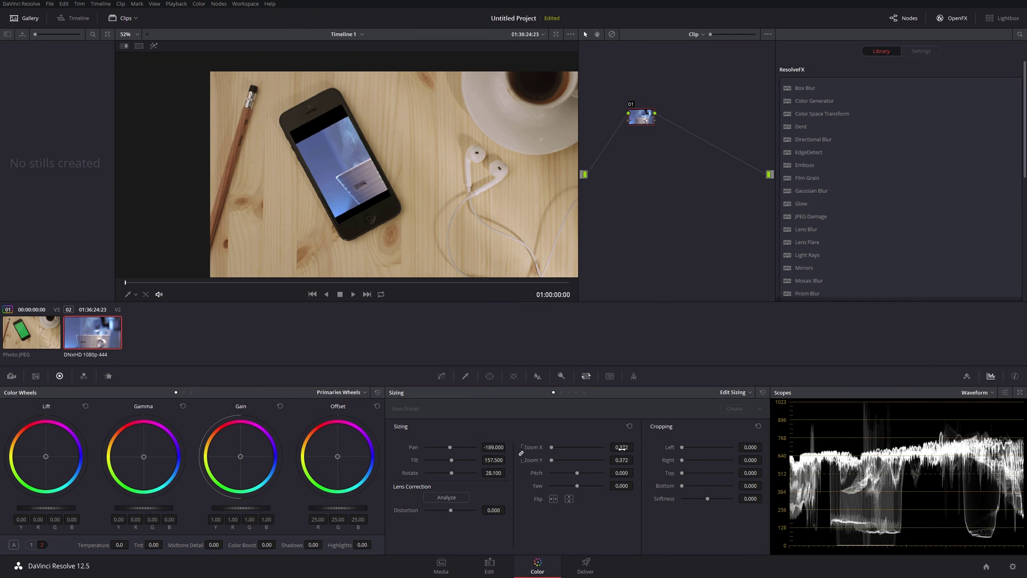
drag(622, 448, 635, 448)
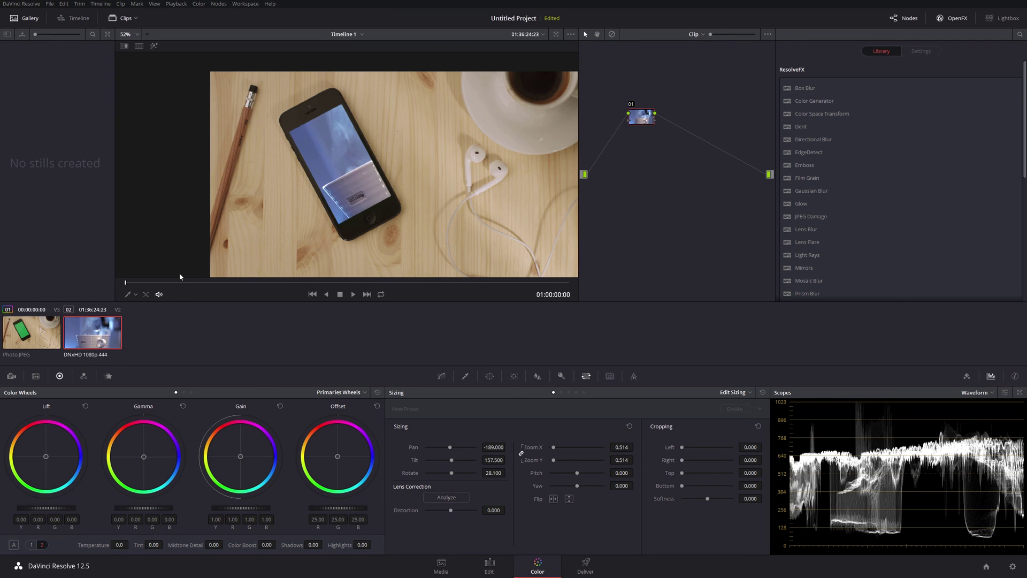
Play back the composite to check the espresso steam inside the phone screen, then stop.
click(355, 295)
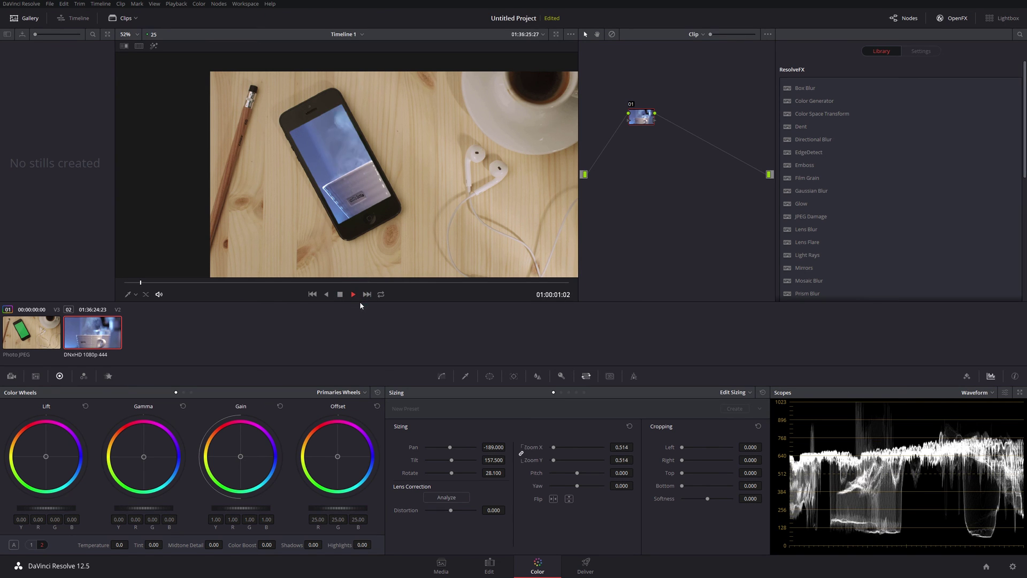
scroll(358, 214, down, 4)
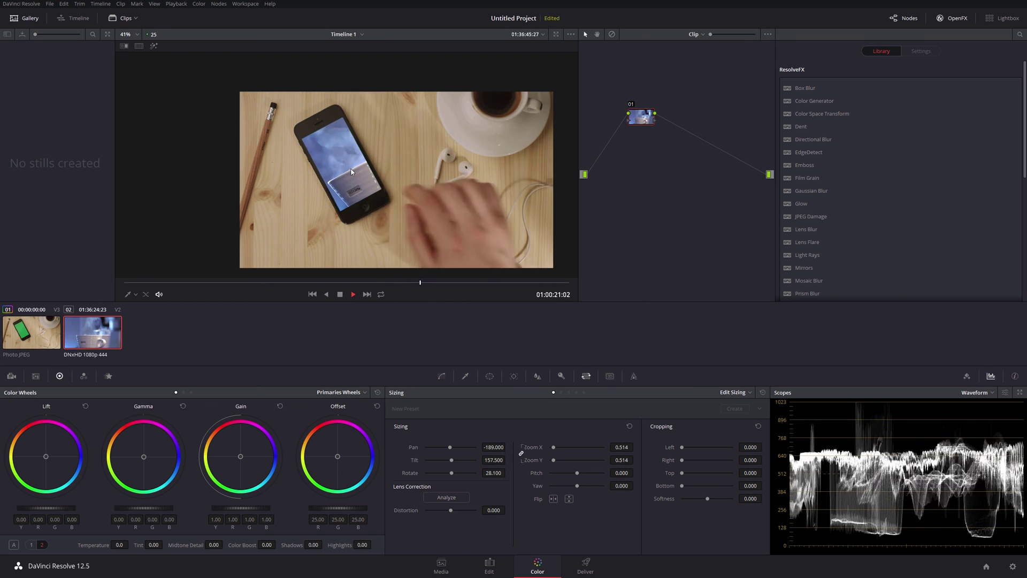
scroll(354, 181, up, 1)
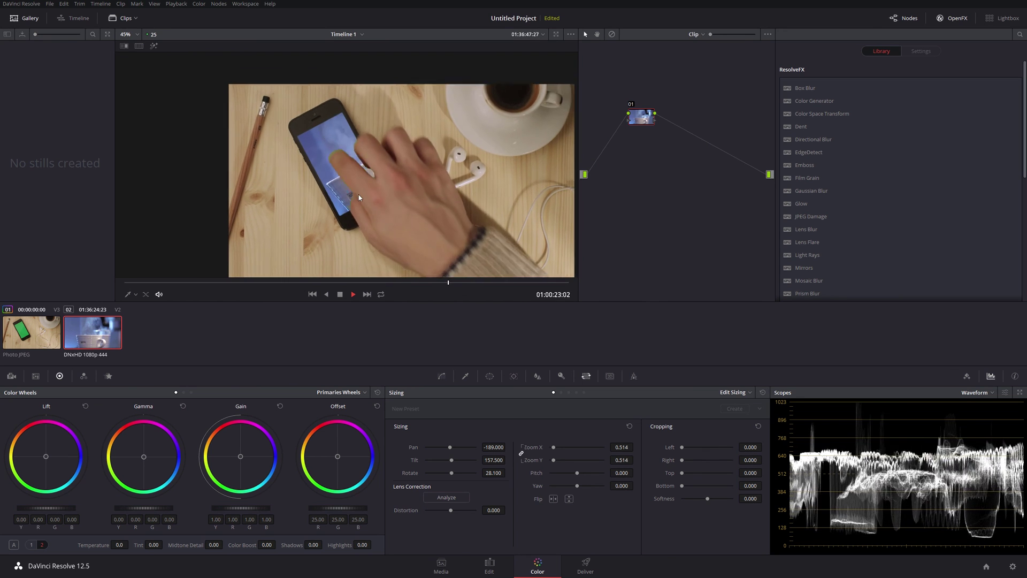
scroll(359, 198, down, 1)
key(space)
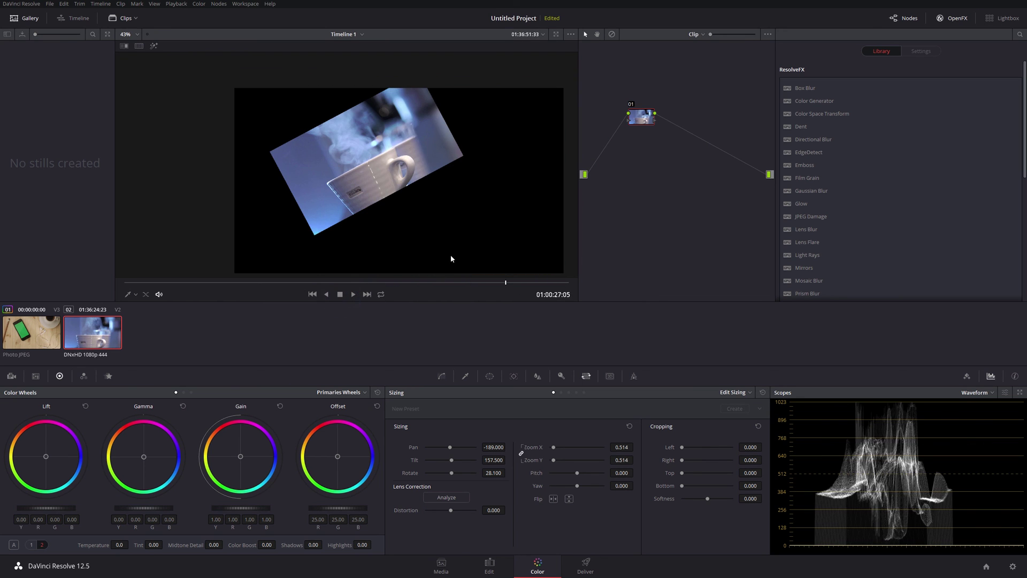